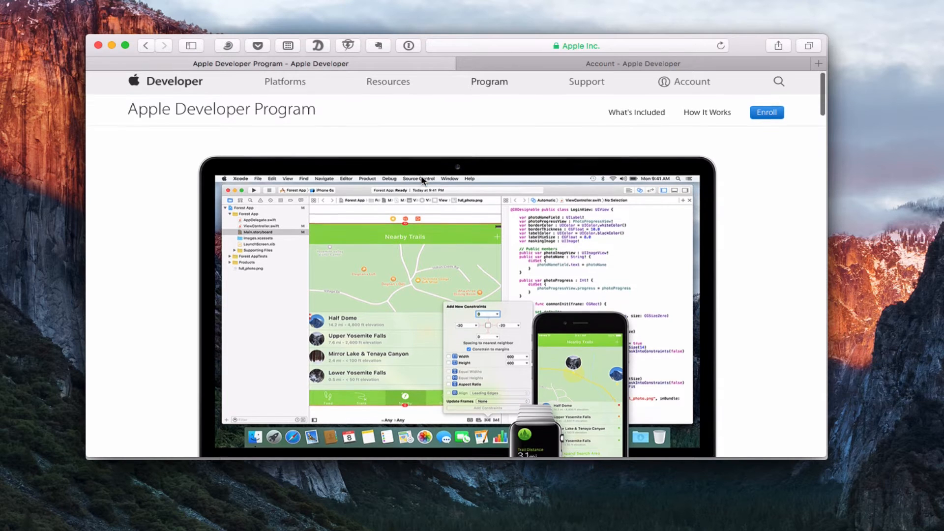
Step: Look through the Apple Developer Program page, from app distribution and betas to TestFlight, App Analytics and What's Included
{"action": "scroll", "coordinate": [422, 178], "scroll_direction": "down", "scroll_amount": 3}
{"action": "scroll", "coordinate": [421, 175], "scroll_direction": "up", "scroll_amount": 1}
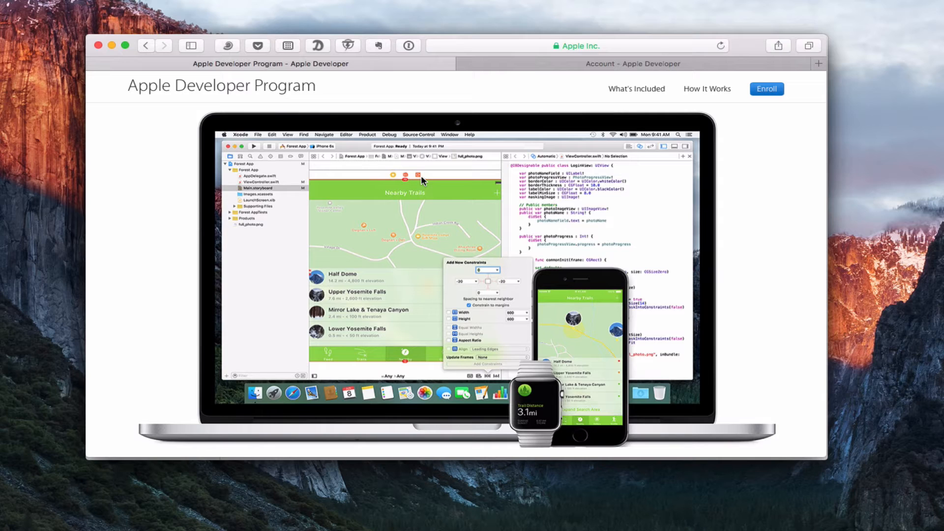
{"action": "scroll", "coordinate": [421, 175], "scroll_direction": "down", "scroll_amount": 2}
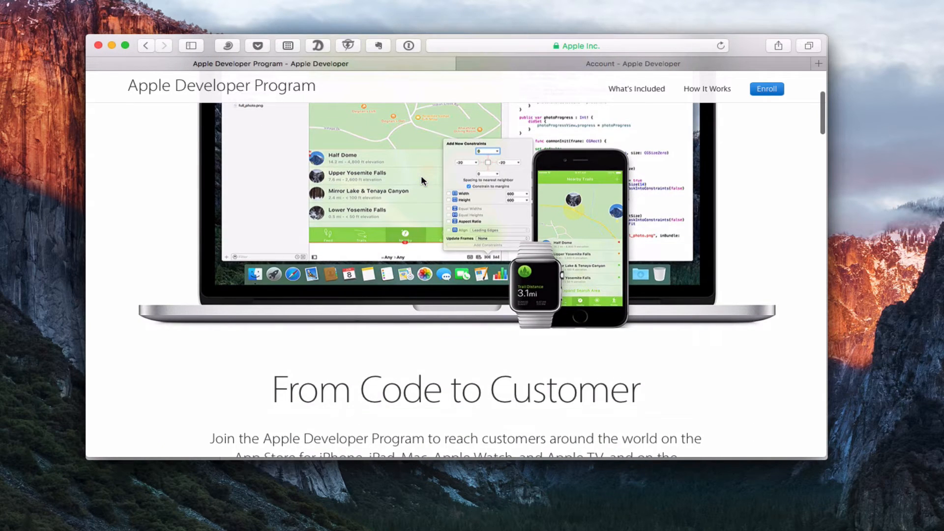
{"action": "scroll", "coordinate": [421, 175], "scroll_direction": "down", "scroll_amount": 5}
{"action": "scroll", "coordinate": [421, 178], "scroll_direction": "down", "scroll_amount": 12}
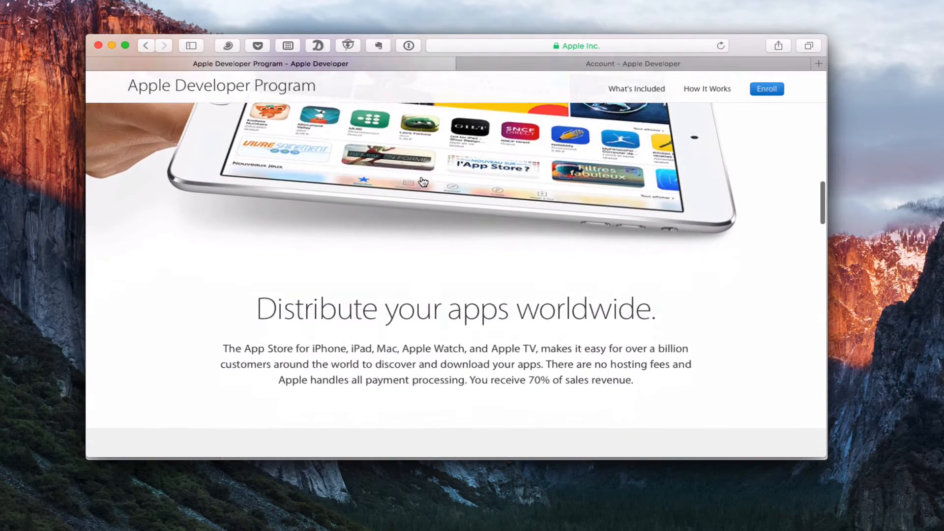
{"action": "scroll", "coordinate": [422, 181], "scroll_direction": "down", "scroll_amount": 4}
{"action": "scroll", "coordinate": [421, 181], "scroll_direction": "down", "scroll_amount": 9}
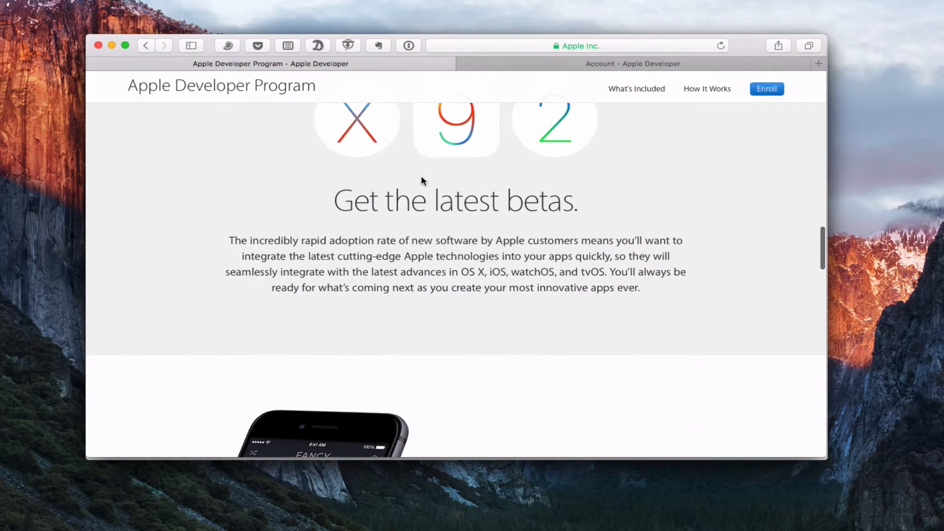
{"action": "scroll", "coordinate": [422, 180], "scroll_direction": "down", "scroll_amount": 6}
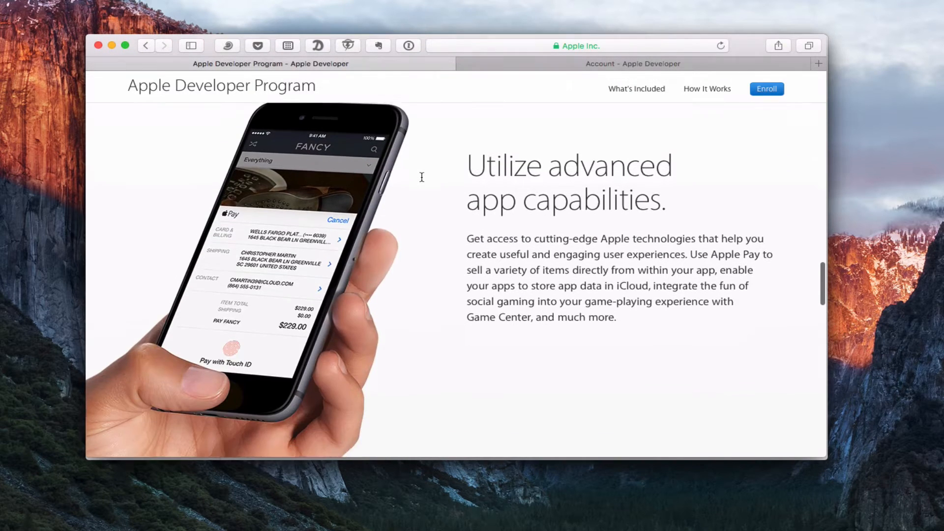
{"action": "scroll", "coordinate": [421, 180], "scroll_direction": "down", "scroll_amount": 6}
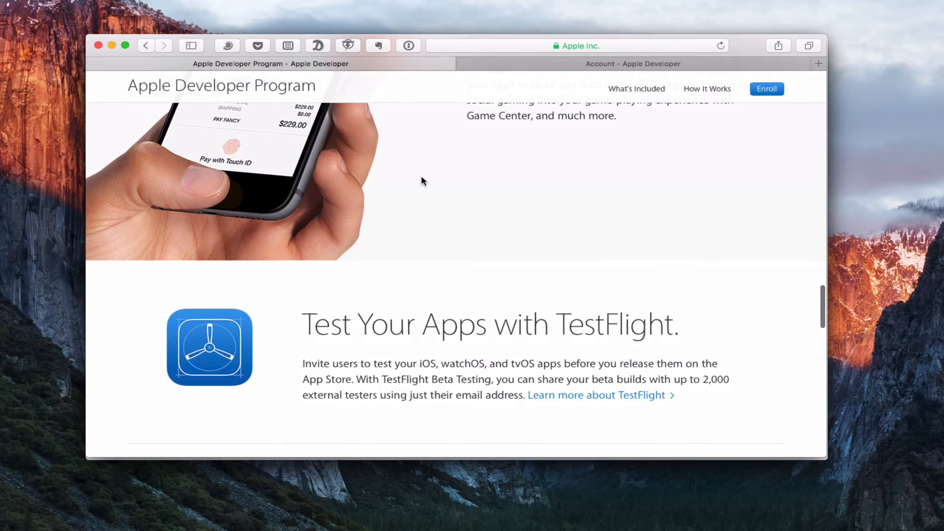
{"action": "scroll", "coordinate": [421, 180], "scroll_direction": "down", "scroll_amount": 5}
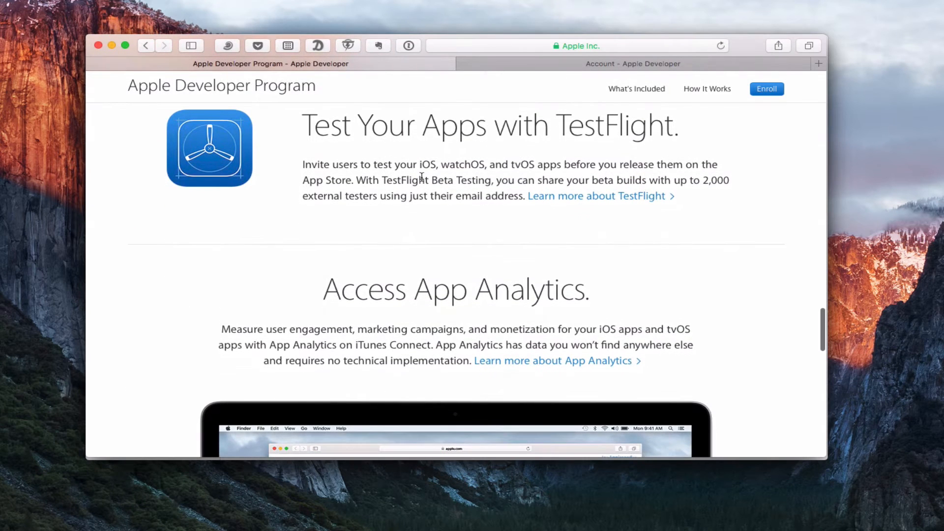
{"action": "scroll", "coordinate": [424, 199], "scroll_direction": "down", "scroll_amount": 5}
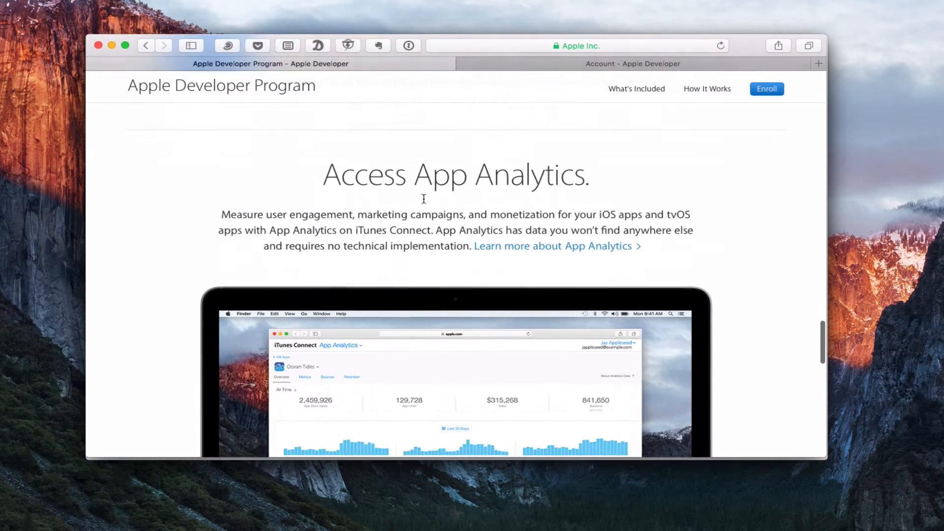
{"action": "scroll", "coordinate": [424, 199], "scroll_direction": "down", "scroll_amount": 8}
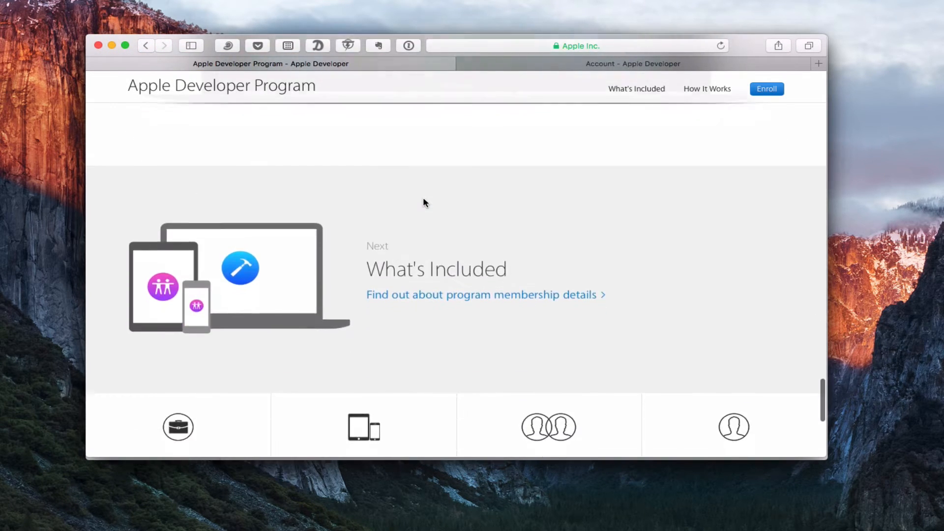
{"action": "scroll", "coordinate": [426, 203], "scroll_direction": "down", "scroll_amount": 3}
{"action": "scroll", "coordinate": [425, 203], "scroll_direction": "up", "scroll_amount": 15}
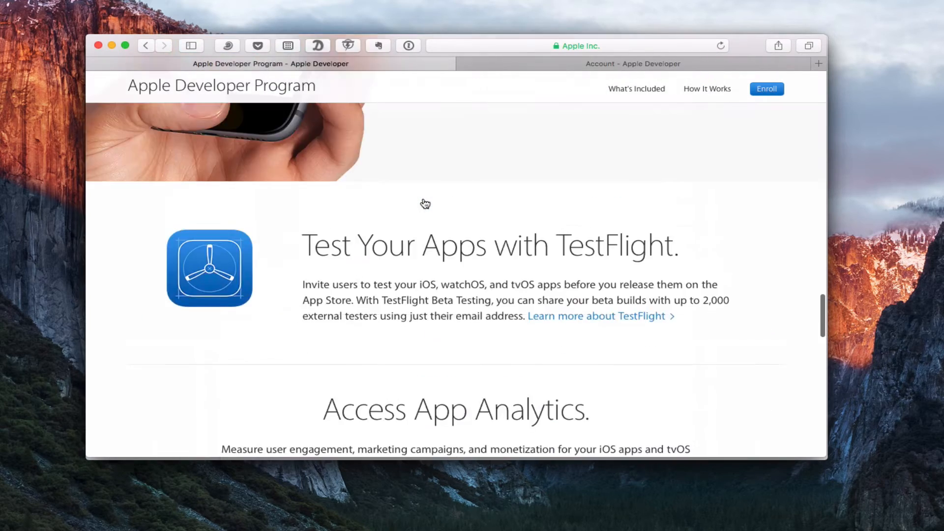
{"action": "scroll", "coordinate": [425, 204], "scroll_direction": "up", "scroll_amount": 20}
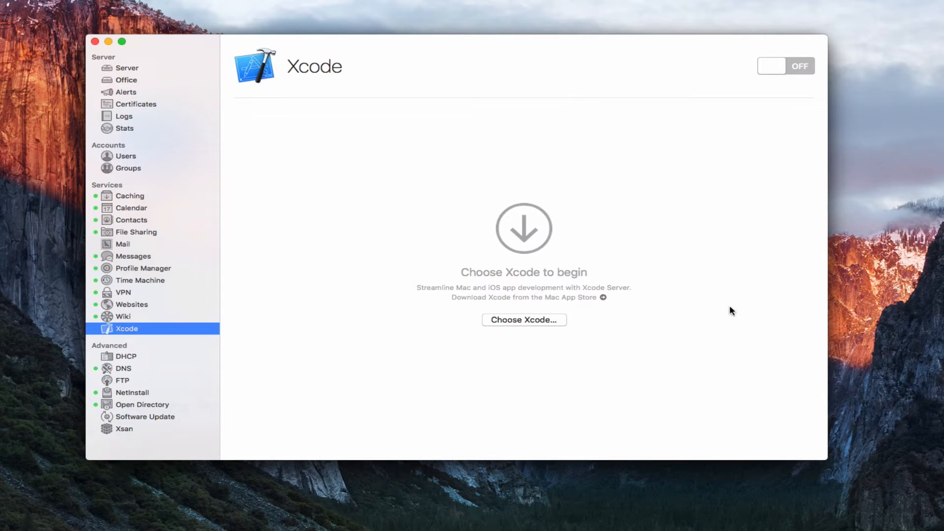
Step: Choose the Xcode application from the Applications folder as the build tool for the Xcode service
{"action": "left_click", "coordinate": [522, 320]}
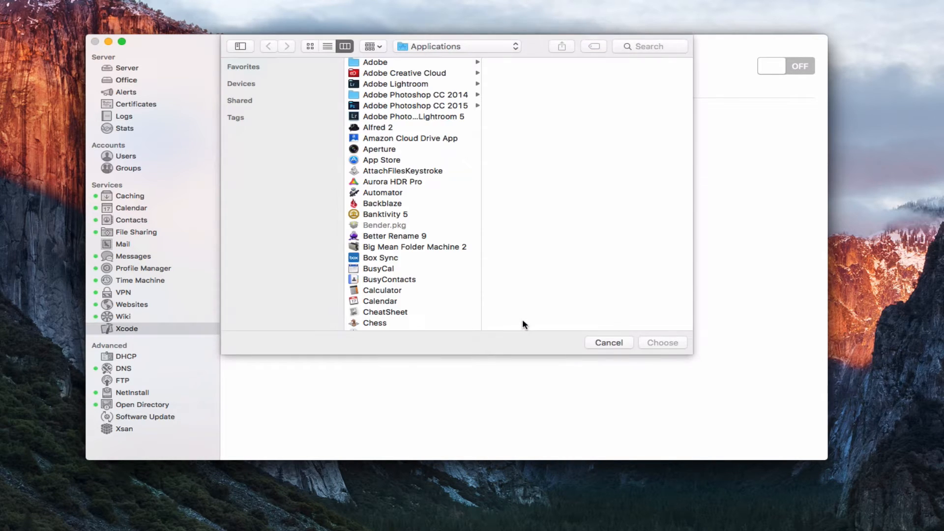
{"action": "scroll", "coordinate": [422, 199], "scroll_direction": "down", "scroll_amount": 15}
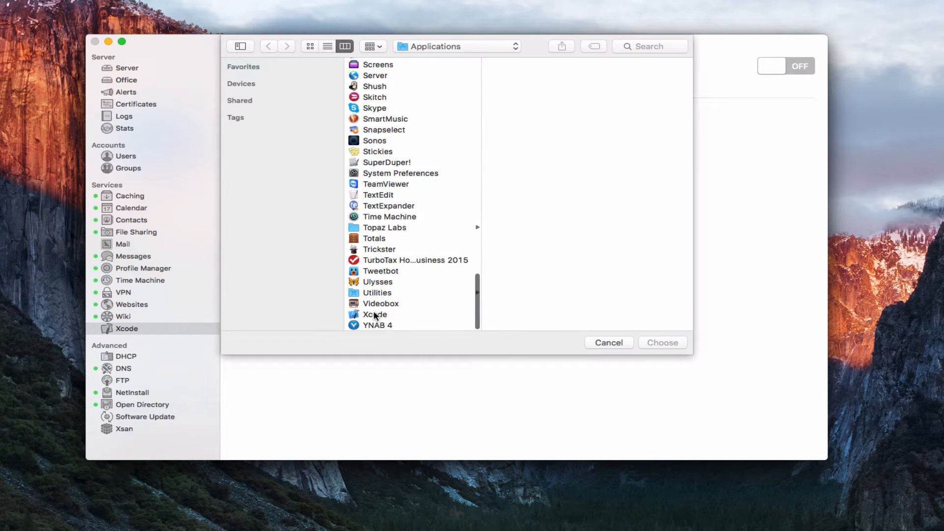
{"action": "left_click", "coordinate": [373, 315]}
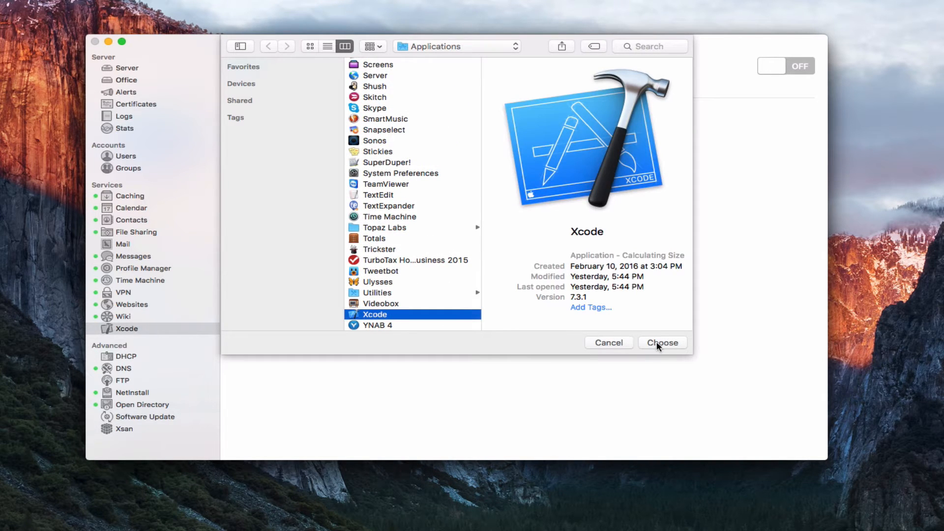
{"action": "left_click", "coordinate": [661, 343]}
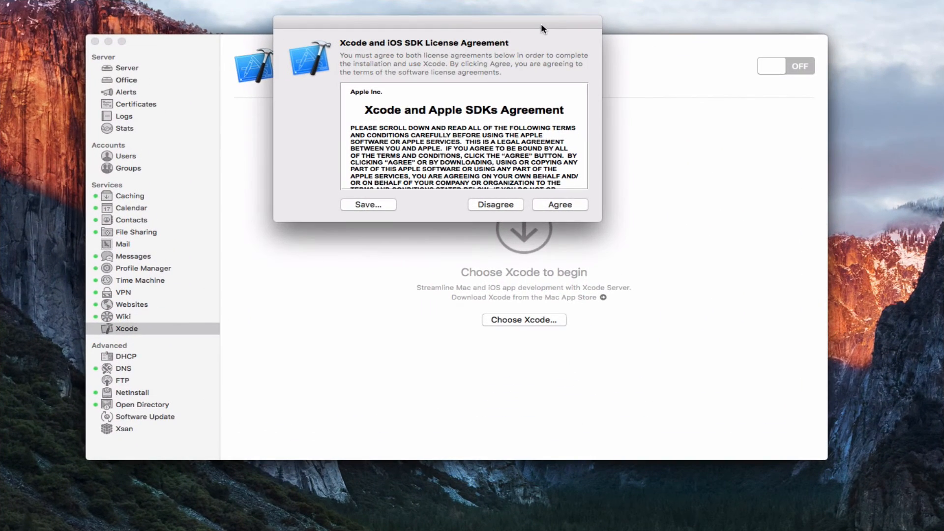
Step: Accept the Xcode and iOS SDK License Agreement and authorize it with the administrator password
{"action": "left_click_drag", "start_coordinate": [527, 56], "coordinate": [554, 46]}
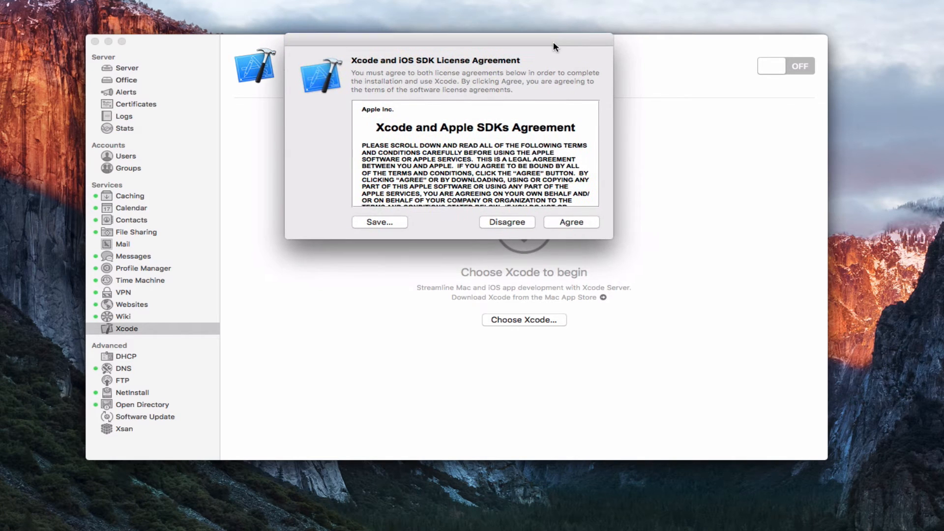
{"action": "left_click", "coordinate": [568, 223]}
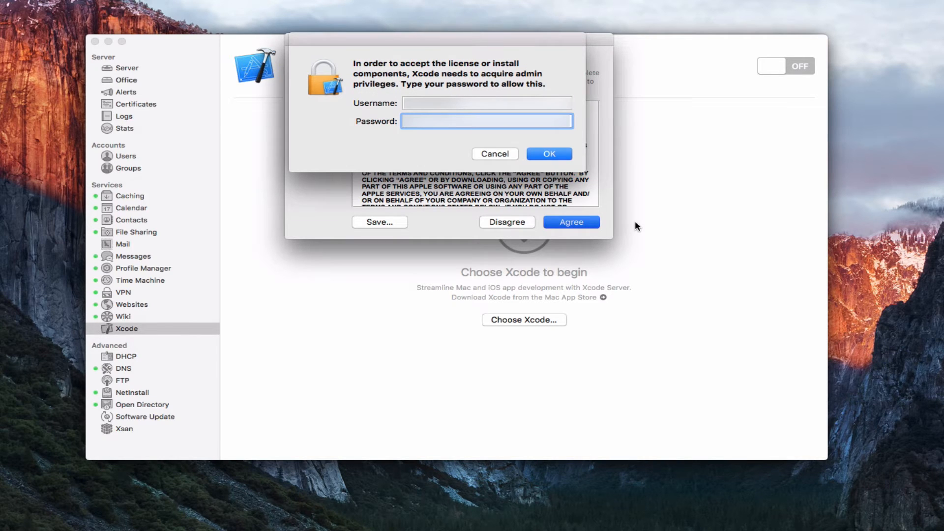
{"action": "type", "text": "********"}
{"action": "left_click", "coordinate": [547, 153]}
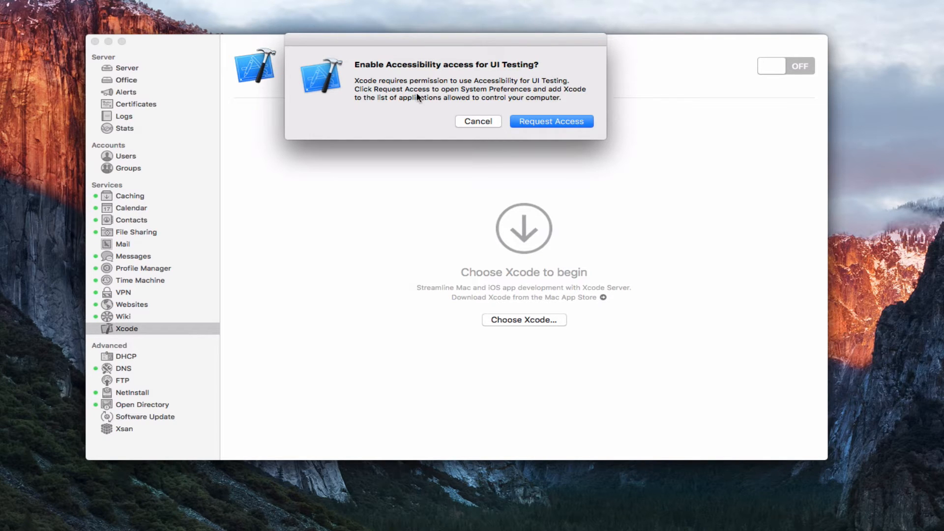
Step: Request Accessibility access for UI Testing and open System Preferences to grant Xcode Helper control of the computer
{"action": "left_click", "coordinate": [551, 123]}
{"action": "left_click", "coordinate": [551, 118]}
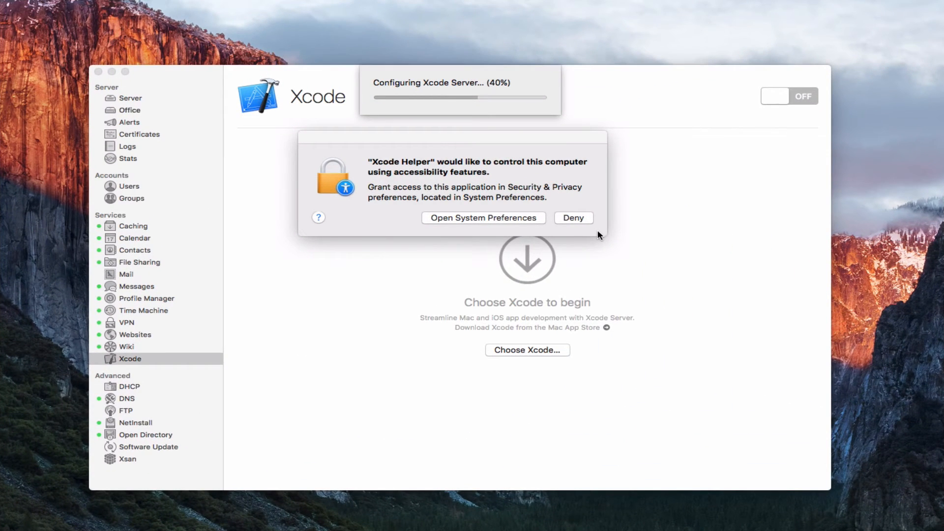
{"action": "left_click", "coordinate": [473, 134]}
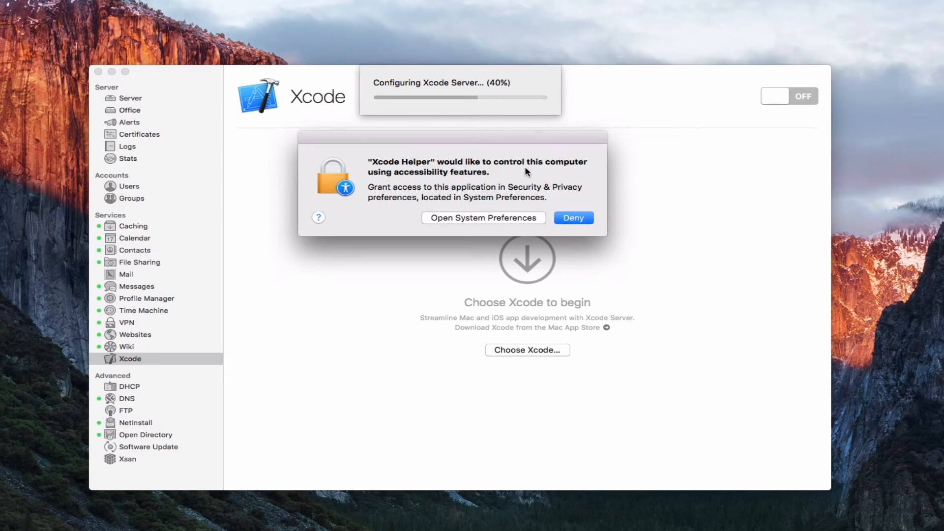
{"action": "left_click", "coordinate": [467, 218]}
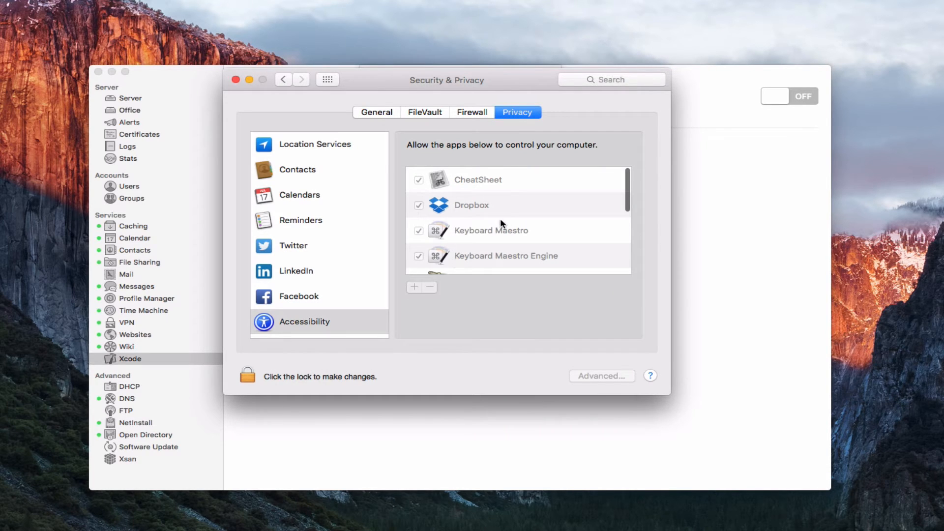
Step: Unlock the Accessibility privacy settings, allow Xcode Helper to control the computer, and close System Preferences
{"action": "scroll", "coordinate": [500, 221], "scroll_direction": "down", "scroll_amount": 5}
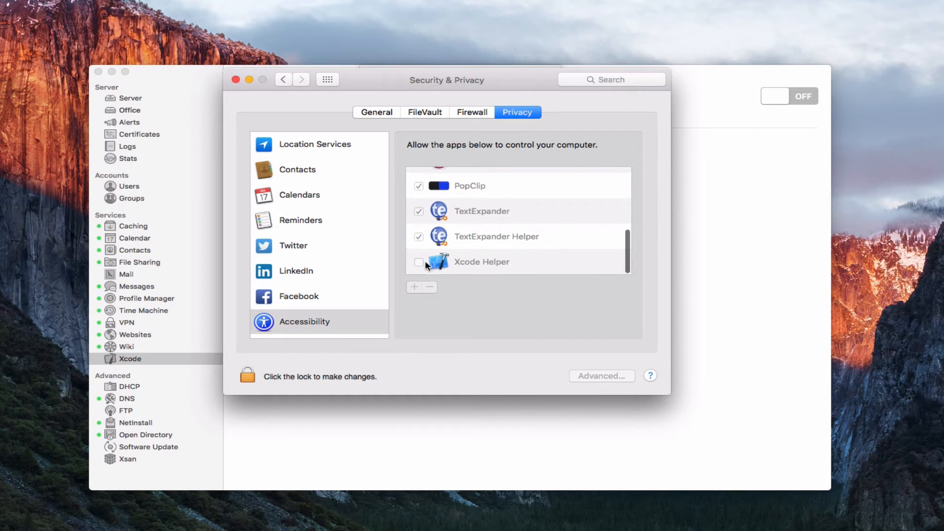
{"action": "left_click", "coordinate": [425, 260]}
{"action": "left_click", "coordinate": [247, 375]}
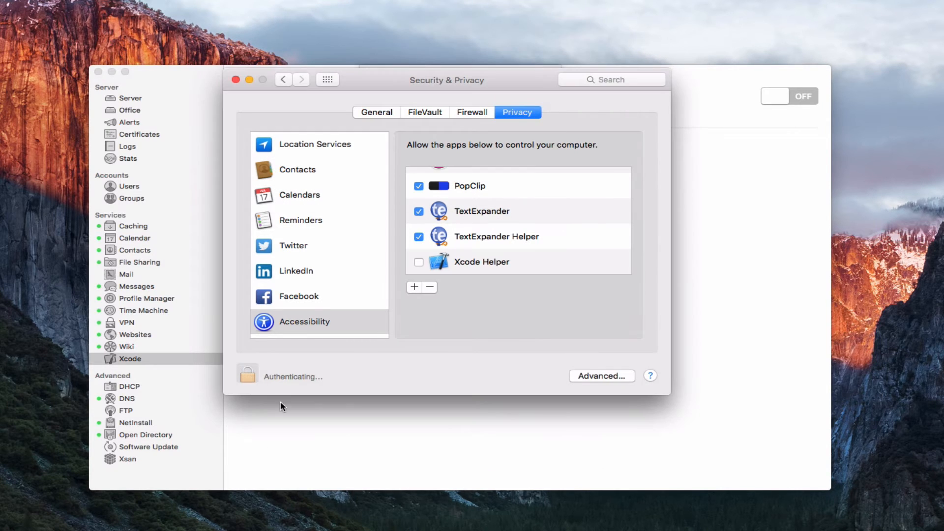
{"action": "left_click", "coordinate": [418, 262]}
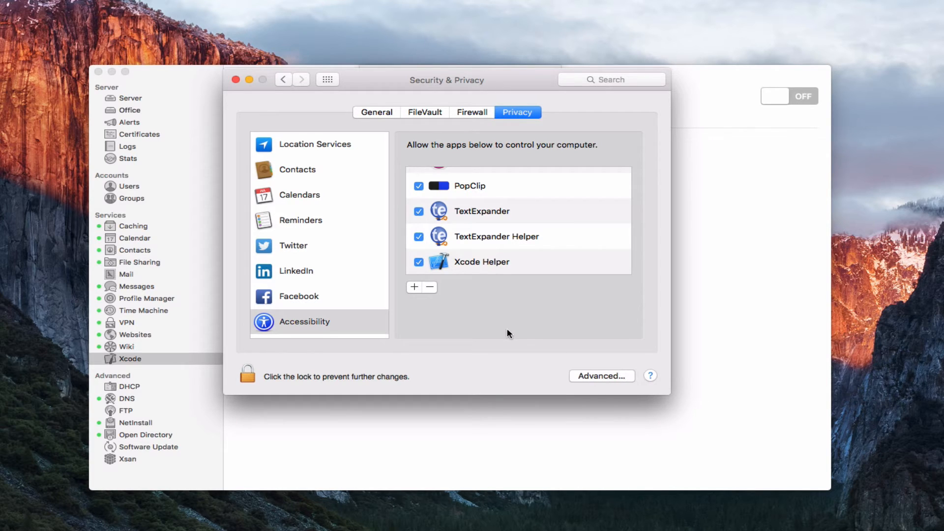
{"action": "left_click", "coordinate": [235, 79]}
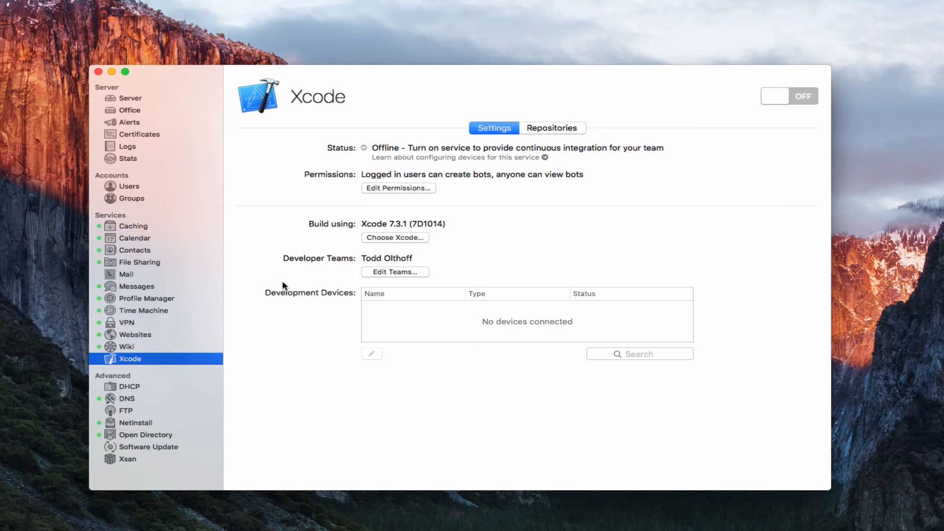
Step: Examine the Xcode service's permission options for bot access and allowed network connections, and cancel the dialog
{"action": "left_click", "coordinate": [385, 186]}
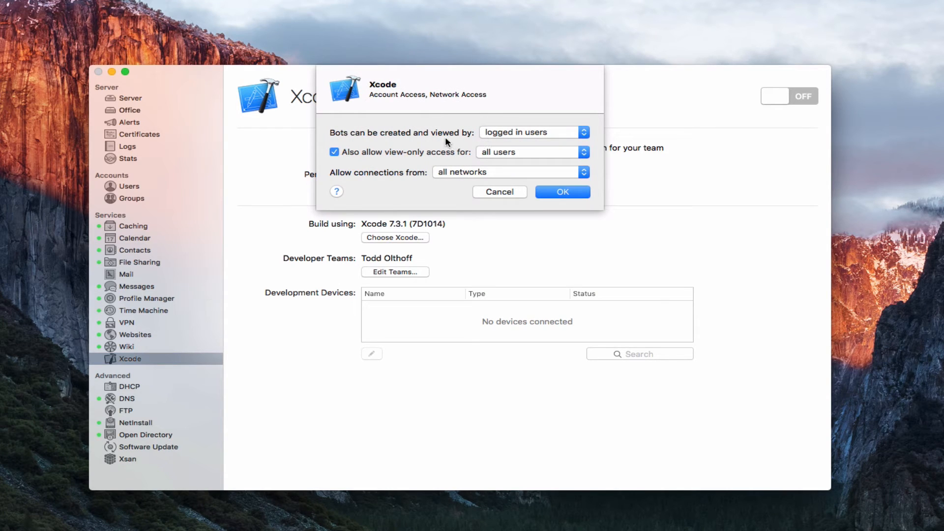
{"action": "left_click", "coordinate": [585, 131]}
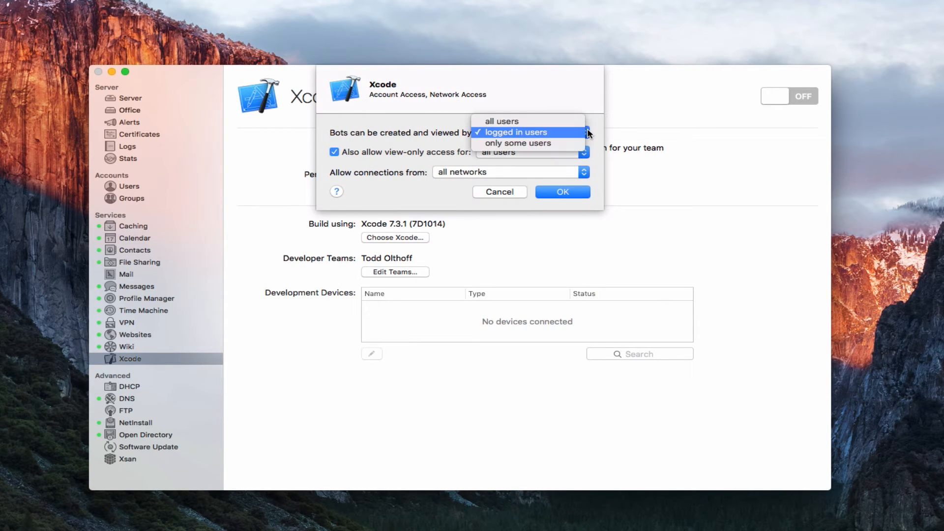
{"action": "left_click", "coordinate": [595, 93]}
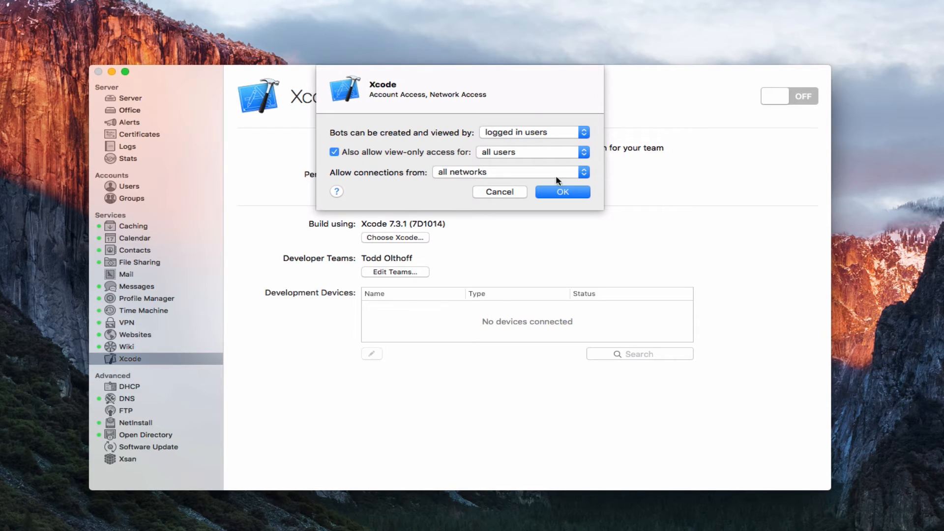
{"action": "left_click", "coordinate": [583, 173]}
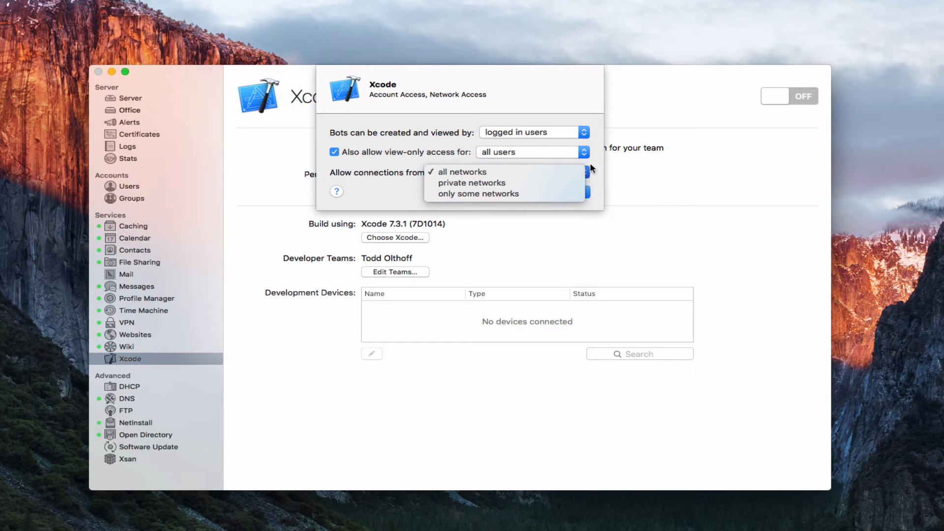
{"action": "left_click", "coordinate": [598, 165]}
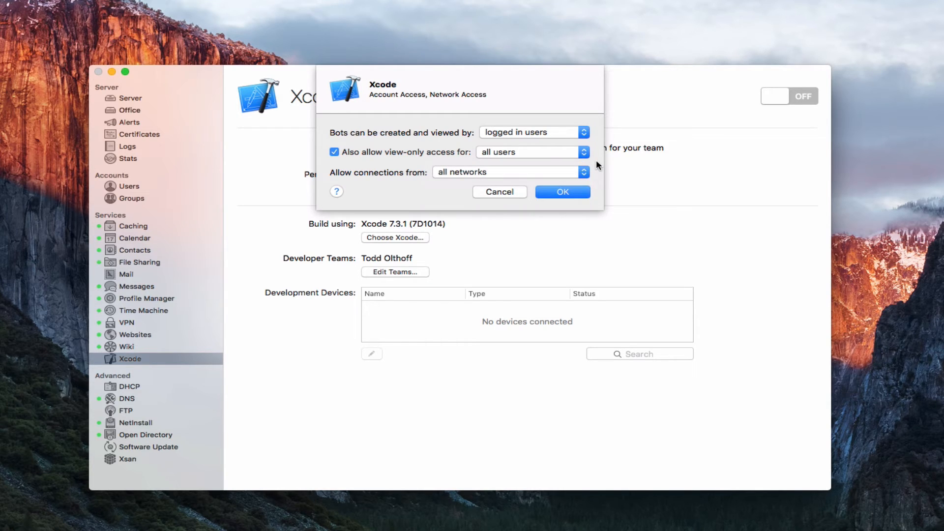
{"action": "left_click", "coordinate": [495, 191]}
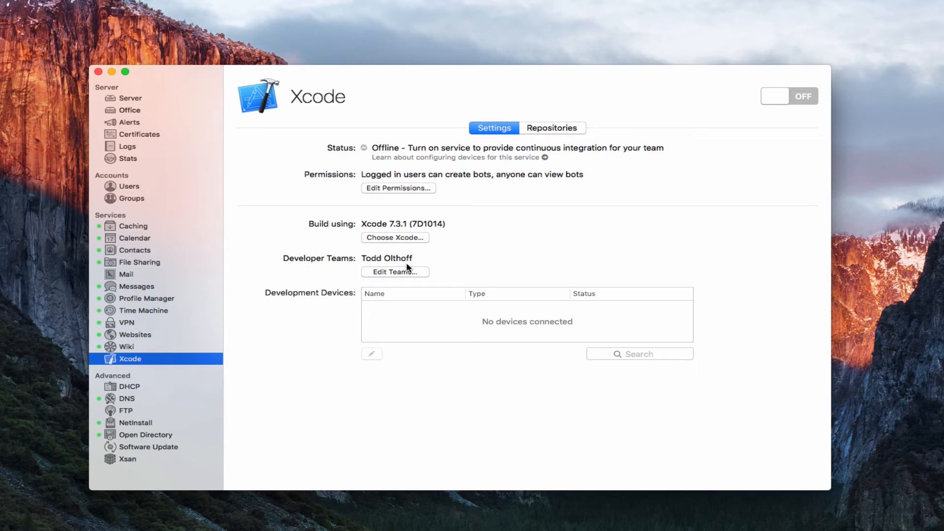
Step: Examine how a developer team is added through an Apple ID sign-in, and cancel without signing in
{"action": "left_click", "coordinate": [401, 274]}
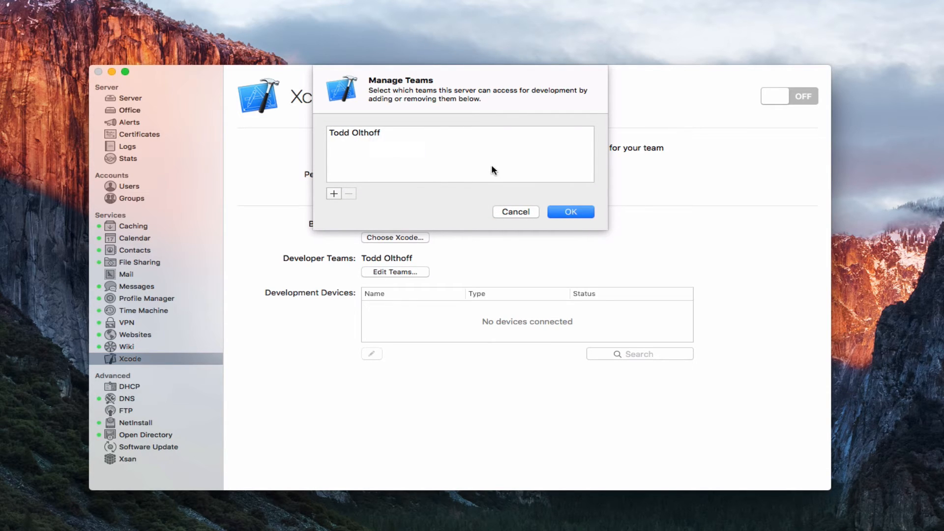
{"action": "left_click", "coordinate": [334, 193]}
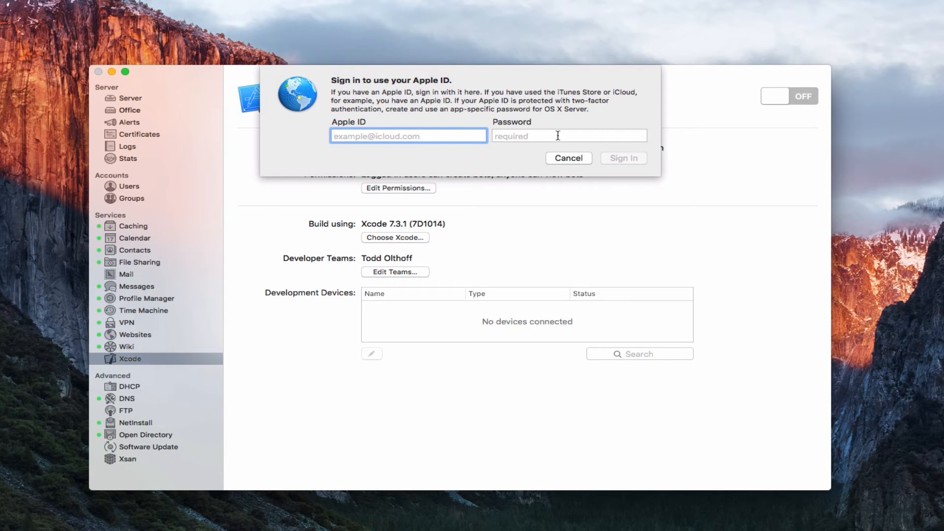
{"action": "left_click", "coordinate": [567, 159]}
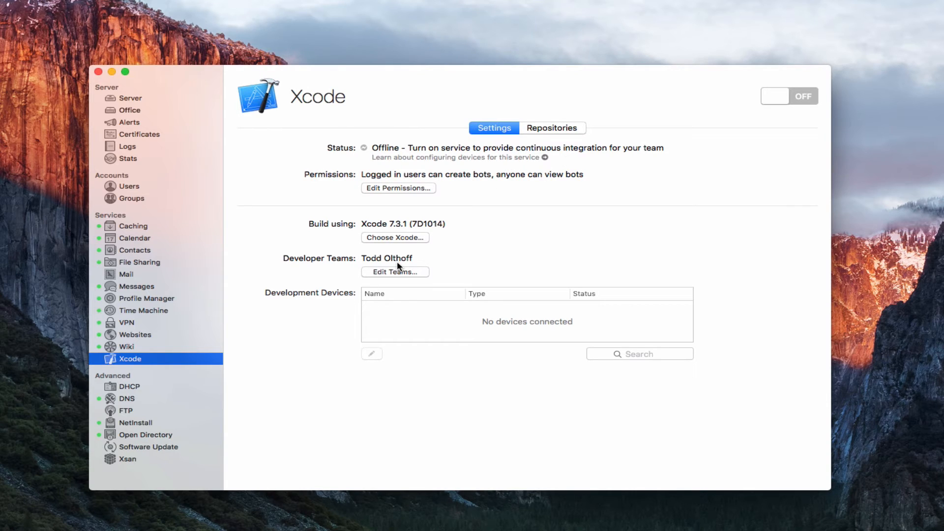
{"action": "left_click", "coordinate": [405, 320]}
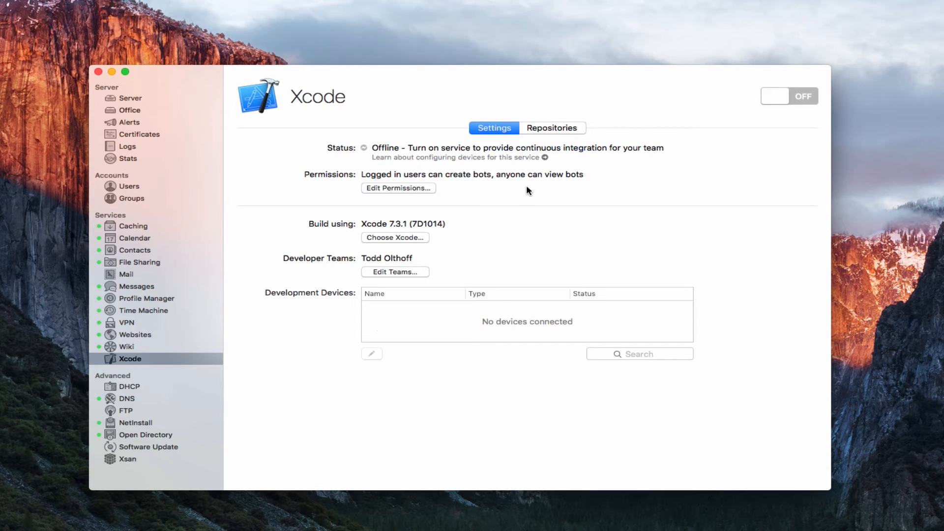
Step: Examine the MyApp repository's access settings and the new repository form, cancelling both without changes
{"action": "left_click", "coordinate": [540, 127]}
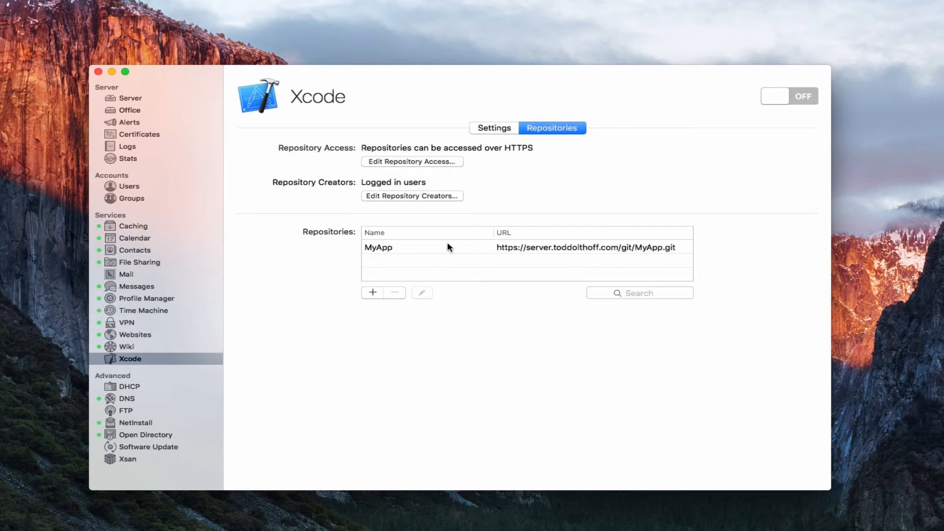
{"action": "left_click", "coordinate": [382, 249]}
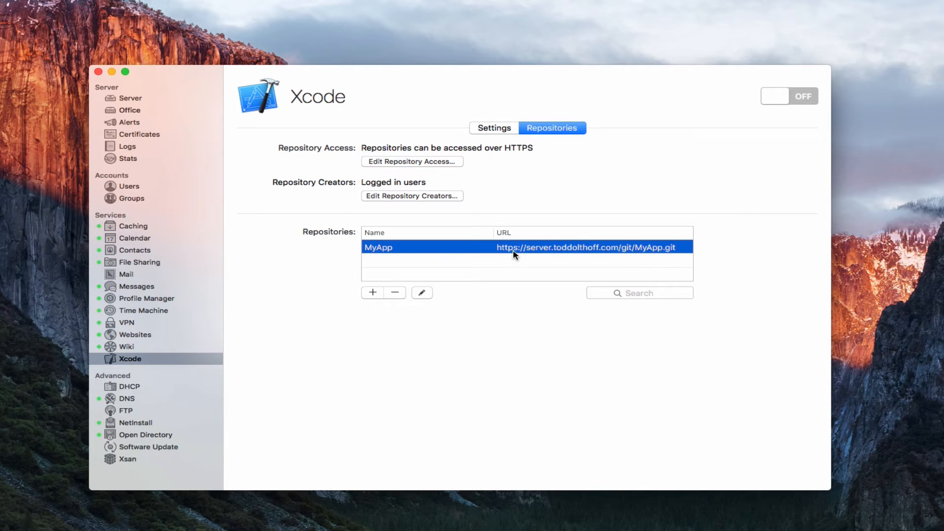
{"action": "left_click", "coordinate": [421, 293]}
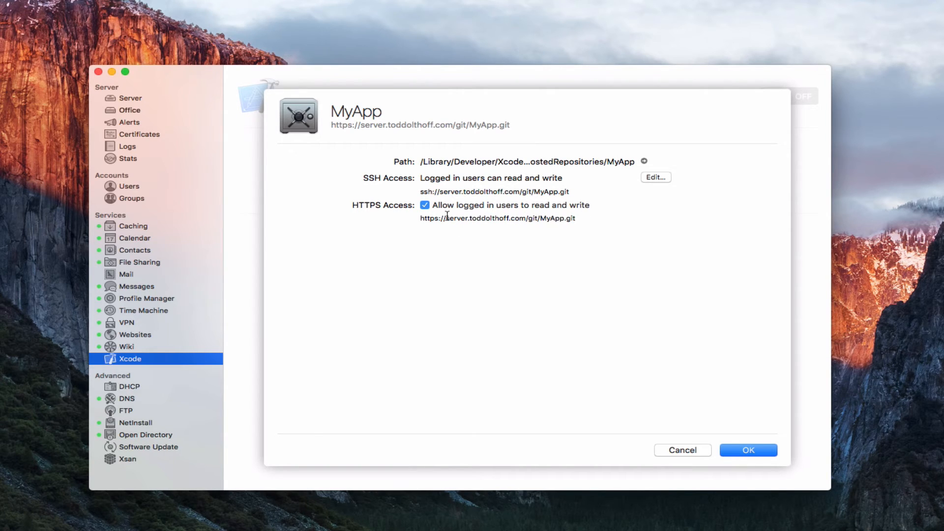
{"action": "left_click", "coordinate": [683, 450]}
{"action": "left_click", "coordinate": [362, 292]}
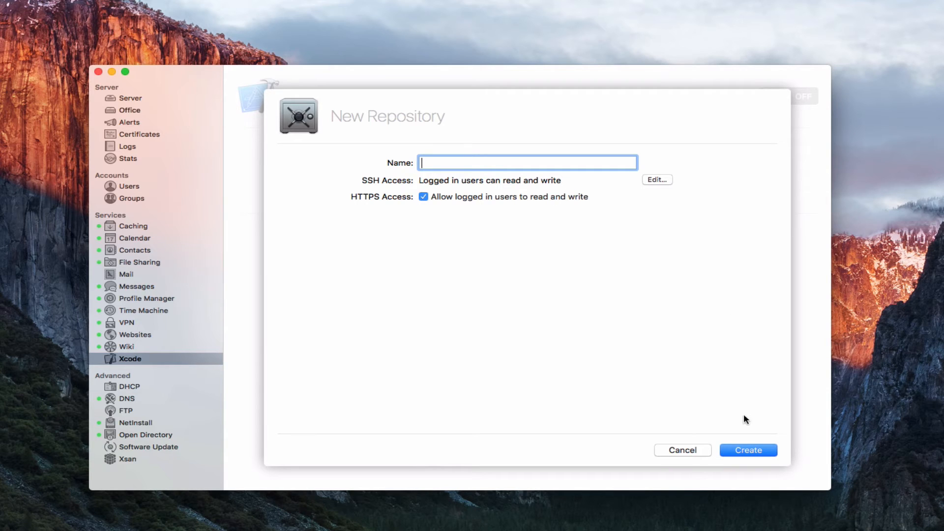
{"action": "left_click", "coordinate": [688, 450]}
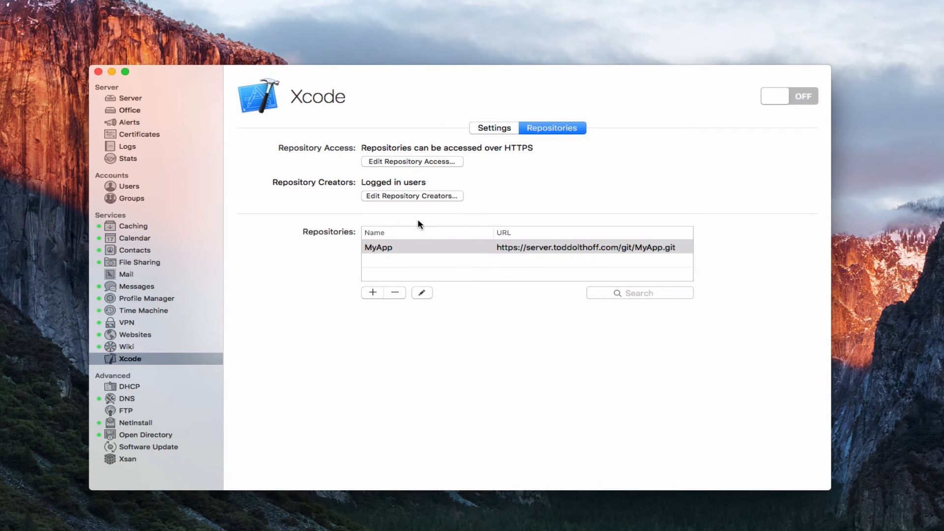
Step: Examine who can create repositories and which protocols can access them, cancelling both dialogs
{"action": "left_click", "coordinate": [407, 197]}
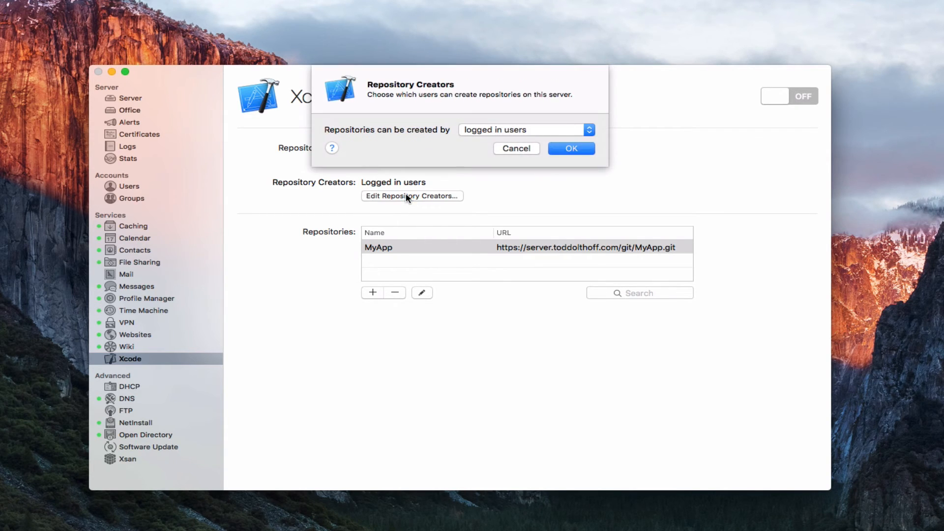
{"action": "left_click", "coordinate": [589, 130]}
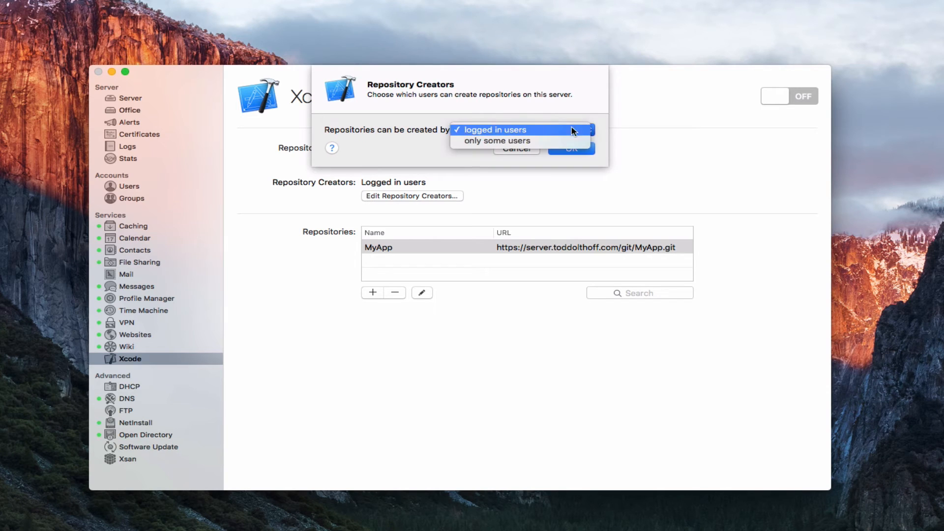
{"action": "left_click", "coordinate": [571, 129]}
{"action": "left_click", "coordinate": [508, 147]}
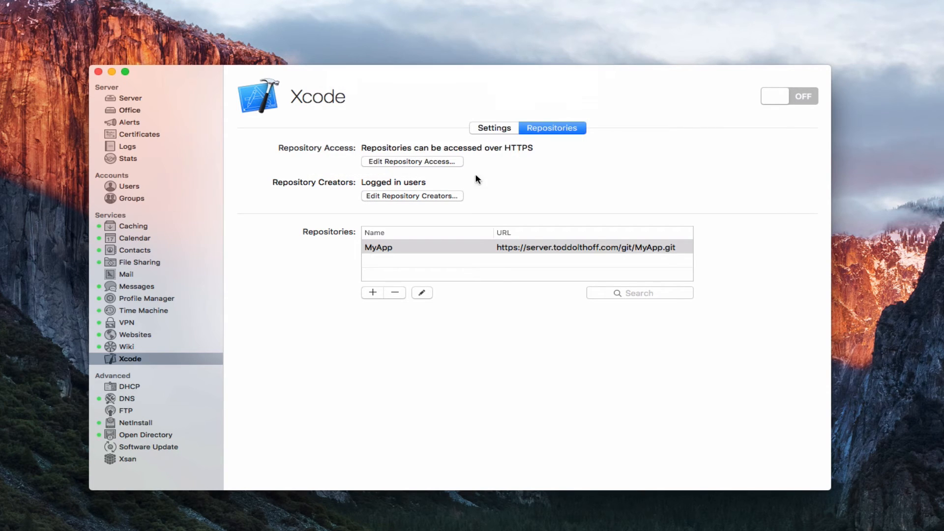
{"action": "left_click", "coordinate": [408, 161]}
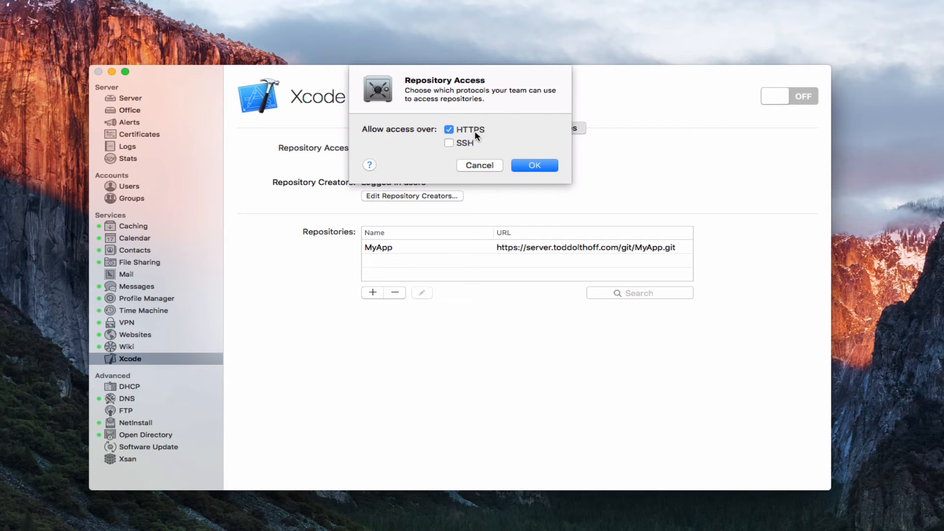
{"action": "left_click", "coordinate": [478, 166]}
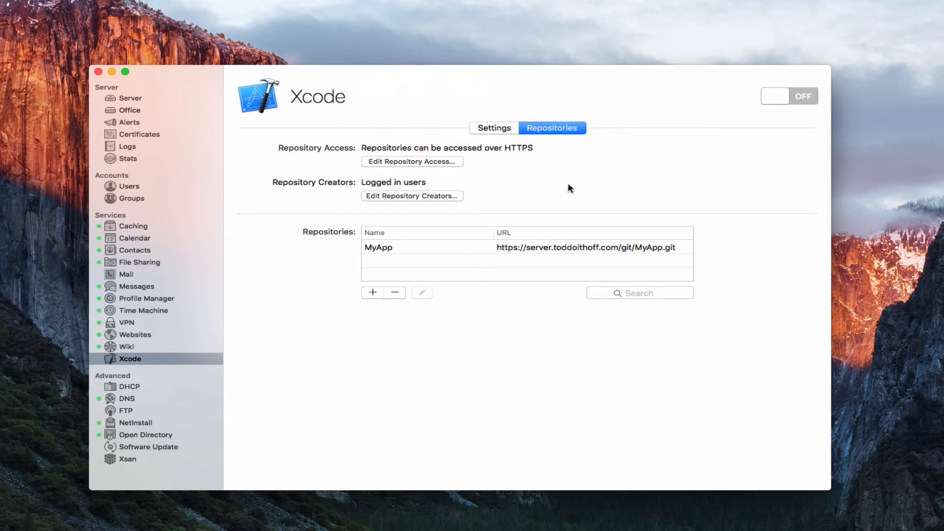
Step: Turn on the Xcode service from its settings and allow access to it from the Internet
{"action": "left_click", "coordinate": [494, 129]}
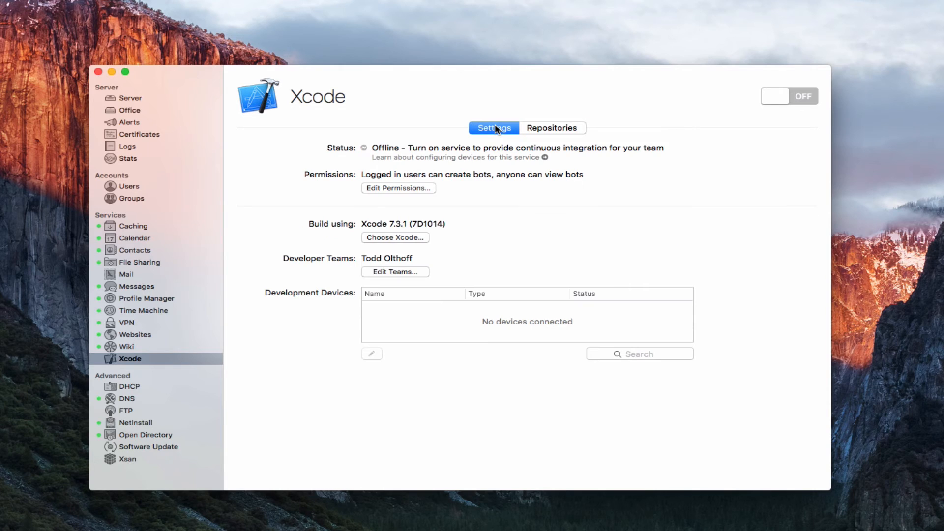
{"action": "left_click", "coordinate": [805, 96]}
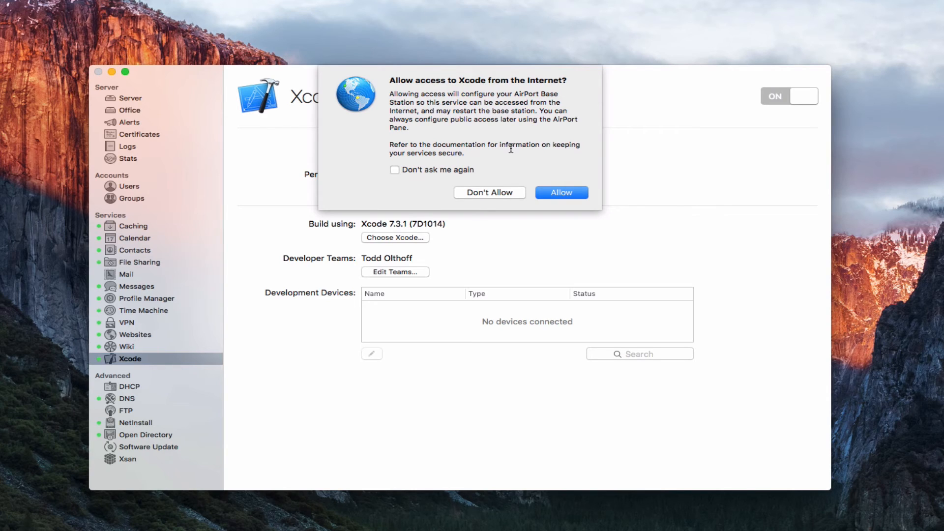
{"action": "left_click", "coordinate": [562, 193]}
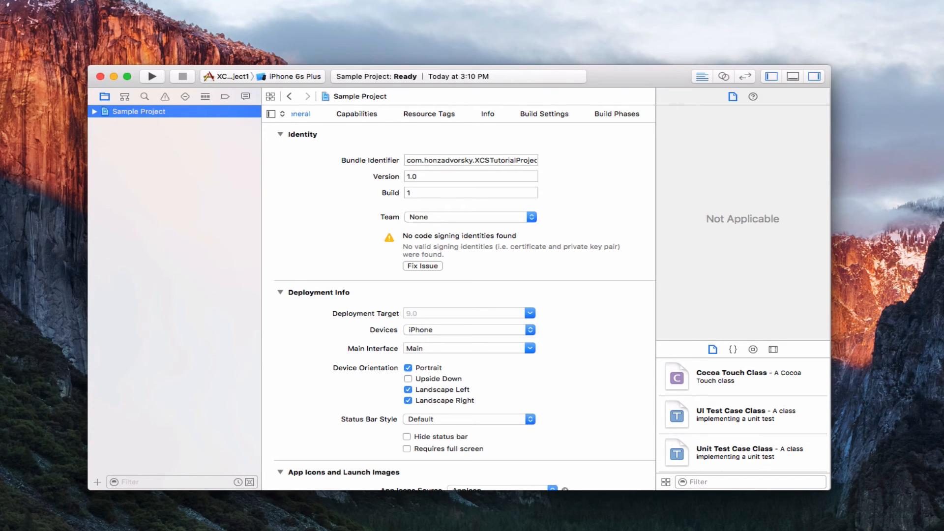
{"action": "key", "text": "super+comma"}
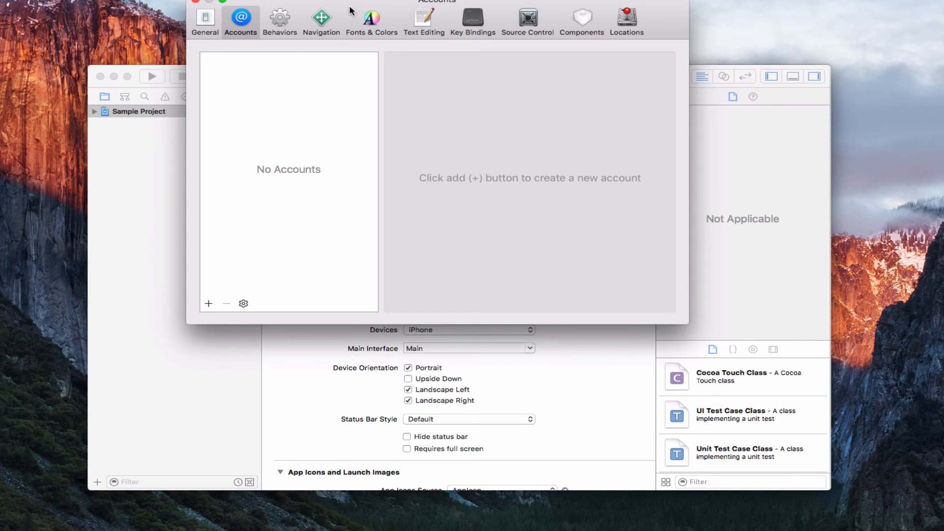
{"action": "left_click_drag", "start_coordinate": [349, 5], "coordinate": [405, 75]}
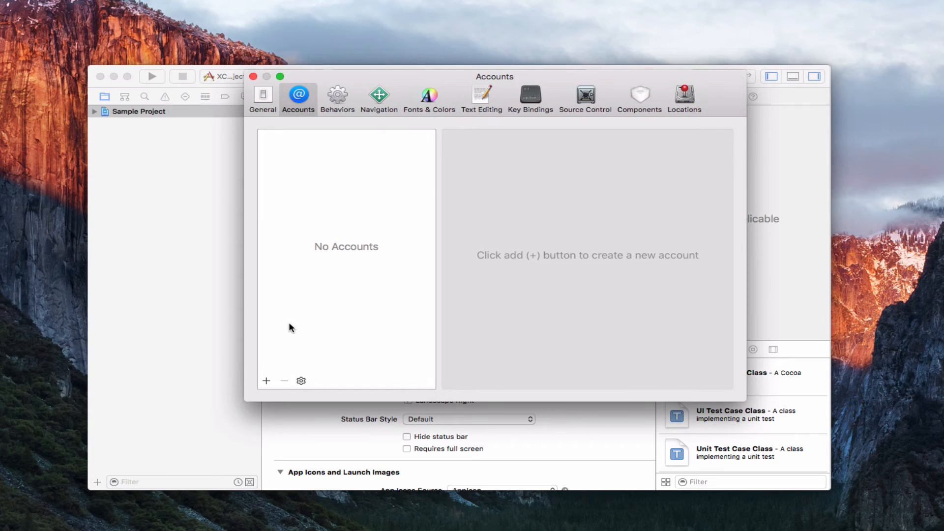
{"action": "left_click", "coordinate": [301, 381]}
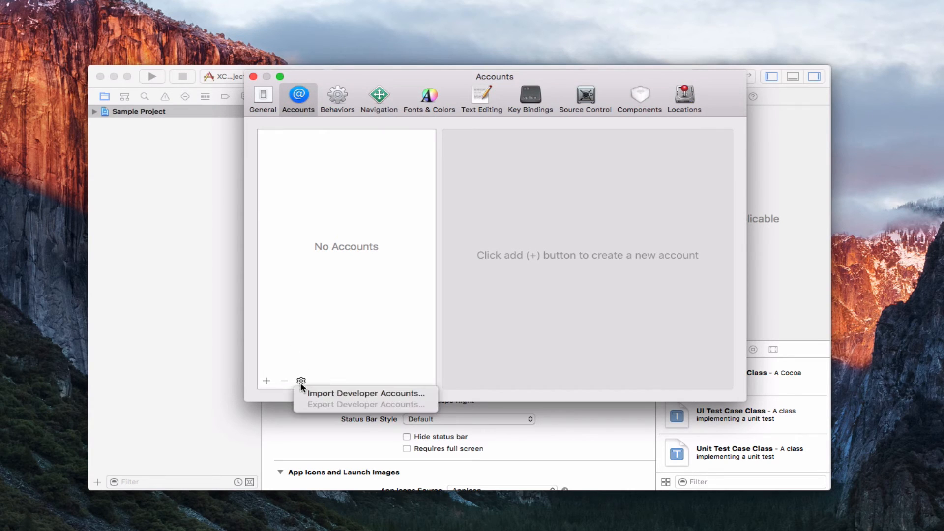
{"action": "left_click", "coordinate": [261, 380]}
{"action": "left_click", "coordinate": [261, 381]}
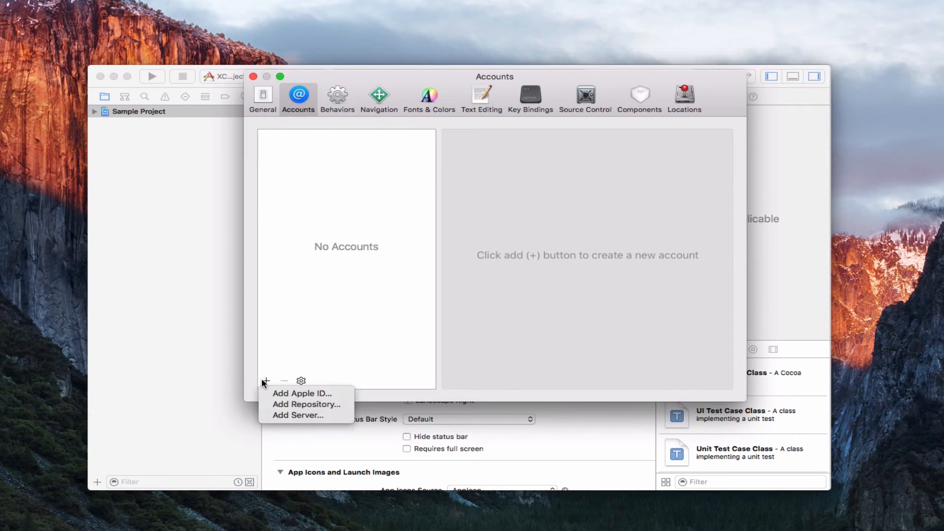
{"action": "left_click", "coordinate": [295, 416]}
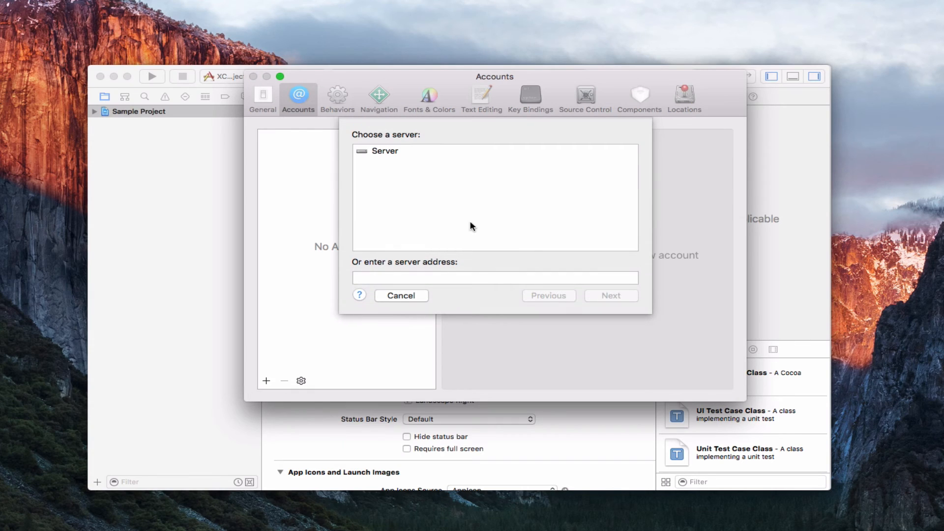
{"action": "left_click", "coordinate": [388, 151]}
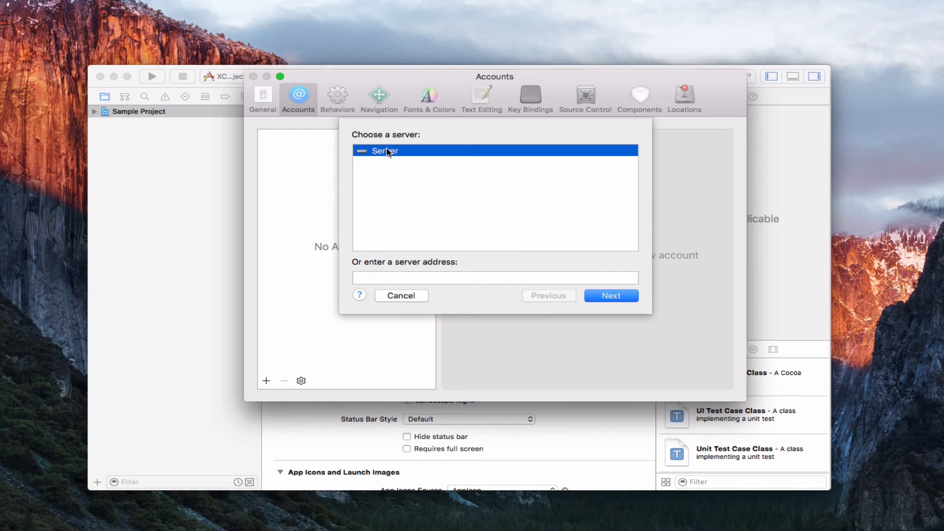
{"action": "left_click", "coordinate": [612, 295]}
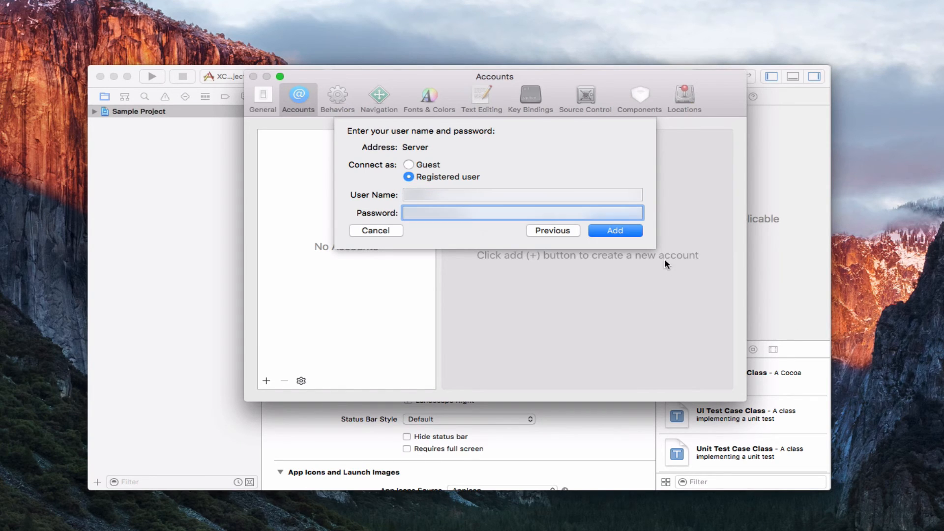
{"action": "left_click", "coordinate": [615, 230]}
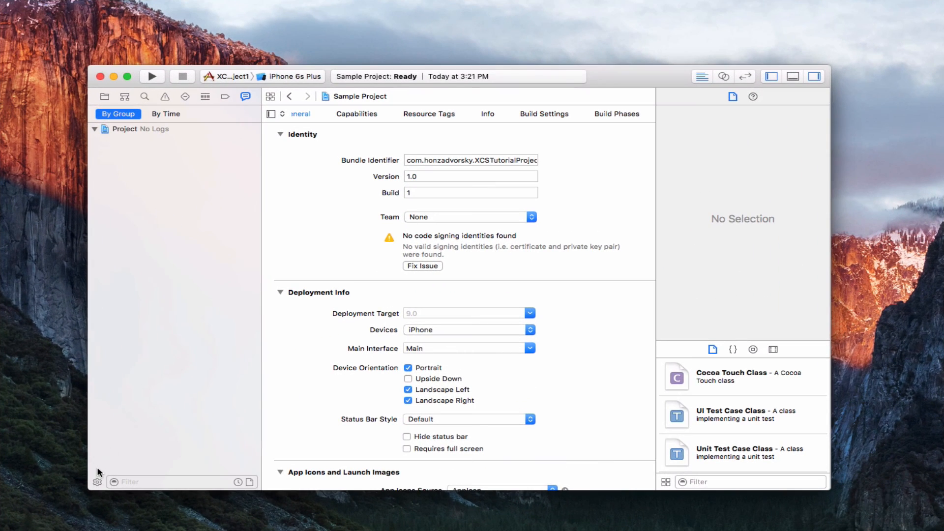
Step: Start a bot named XCSTutorialProject1 Bot on Server, and permanently allow Git to connect to github.com on port 443
{"action": "left_click", "coordinate": [97, 482]}
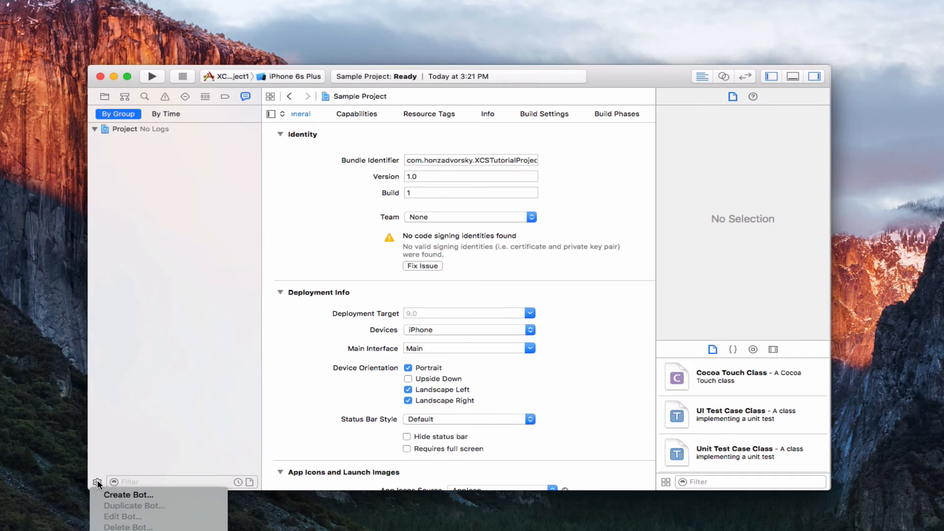
{"action": "left_click", "coordinate": [120, 495]}
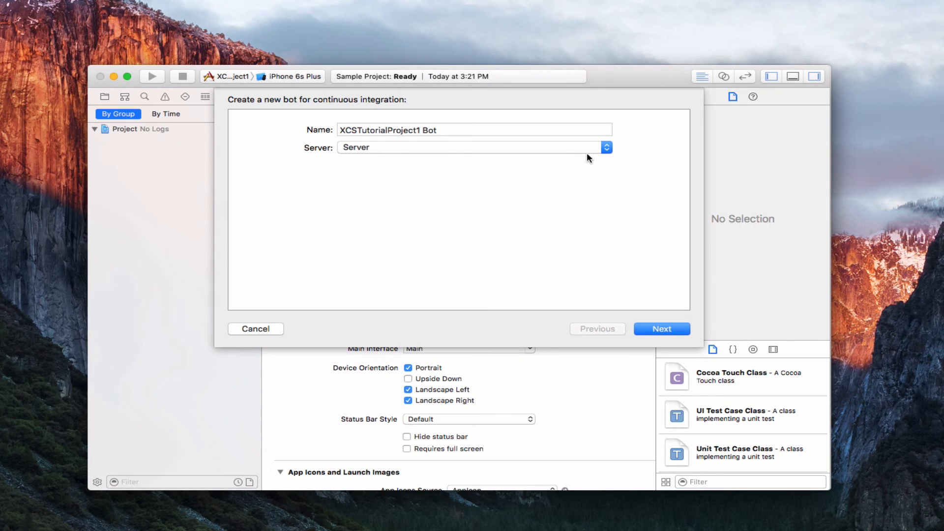
{"action": "left_click", "coordinate": [666, 327]}
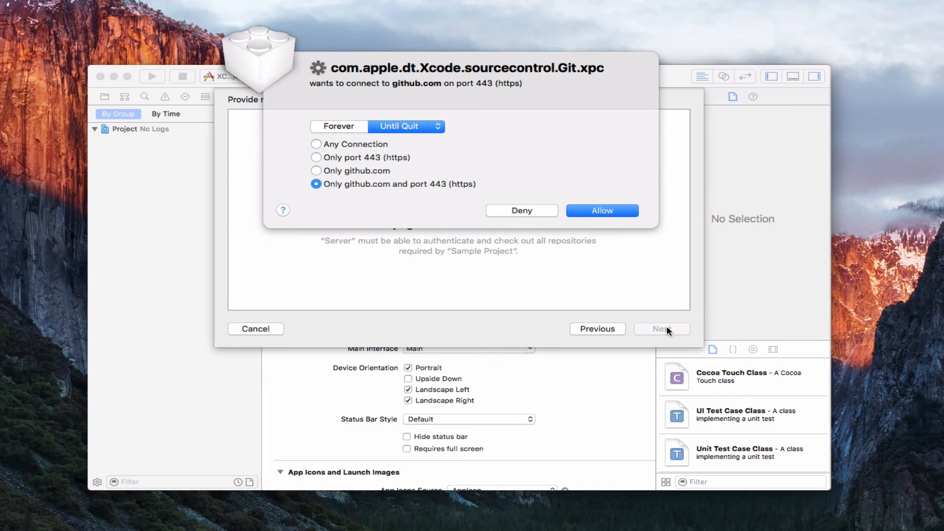
{"action": "left_click", "coordinate": [353, 128]}
{"action": "left_click", "coordinate": [581, 210]}
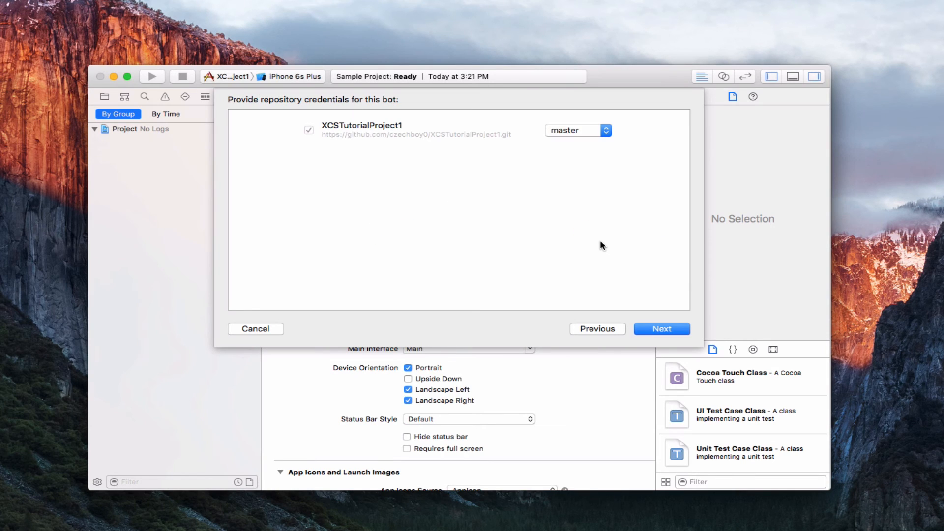
Step: Review the branches of the XCSTutorialProject1 repository, keep master for the bot, and continue to the build configuration
{"action": "left_click", "coordinate": [606, 132]}
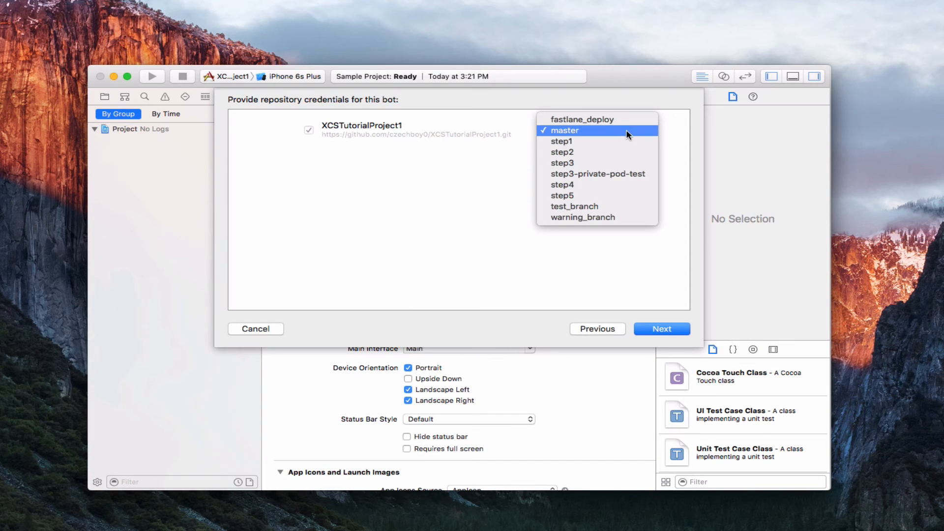
{"action": "left_click", "coordinate": [668, 138]}
{"action": "left_click", "coordinate": [655, 333]}
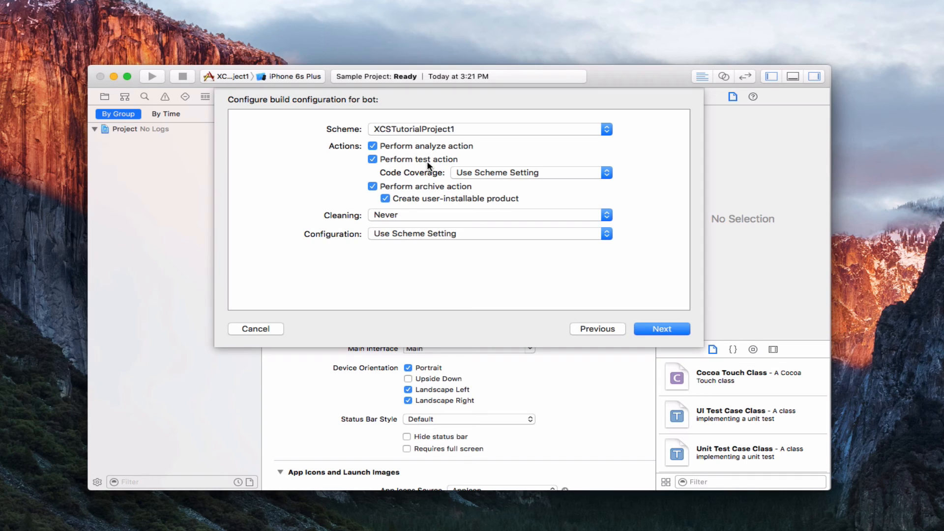
Step: Accept the bot's build configuration with code coverage and configuration on Use Scheme Setting and cleaning set to Never
{"action": "left_click", "coordinate": [608, 173]}
{"action": "left_click", "coordinate": [626, 174]}
{"action": "left_click", "coordinate": [608, 216]}
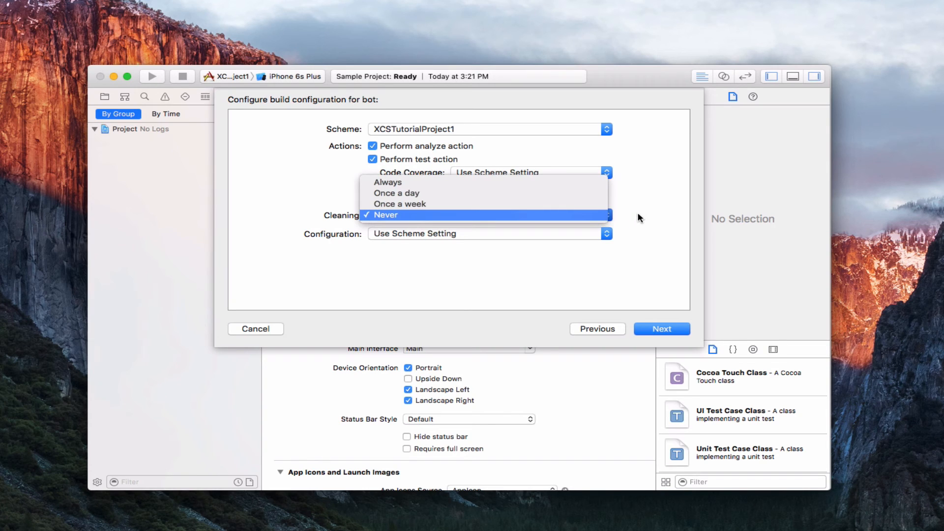
{"action": "left_click", "coordinate": [639, 217]}
{"action": "left_click", "coordinate": [607, 234]}
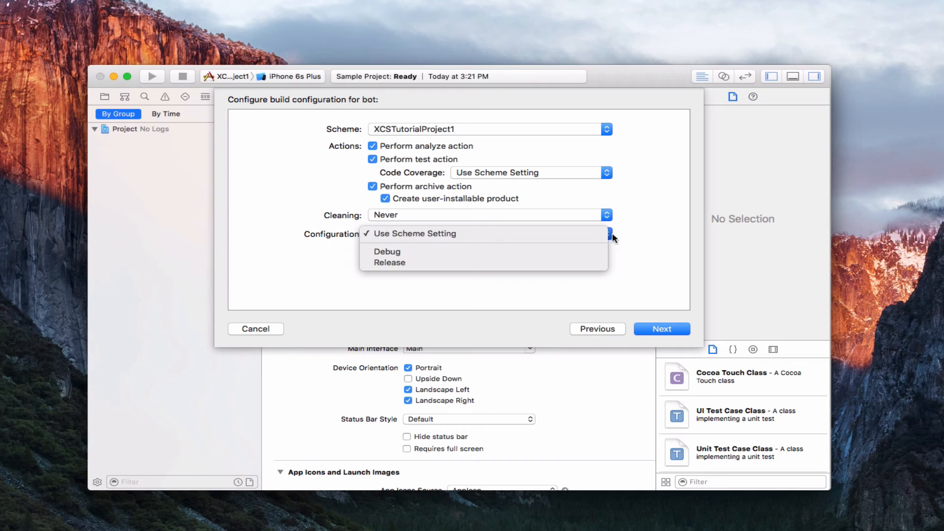
{"action": "left_click", "coordinate": [635, 242]}
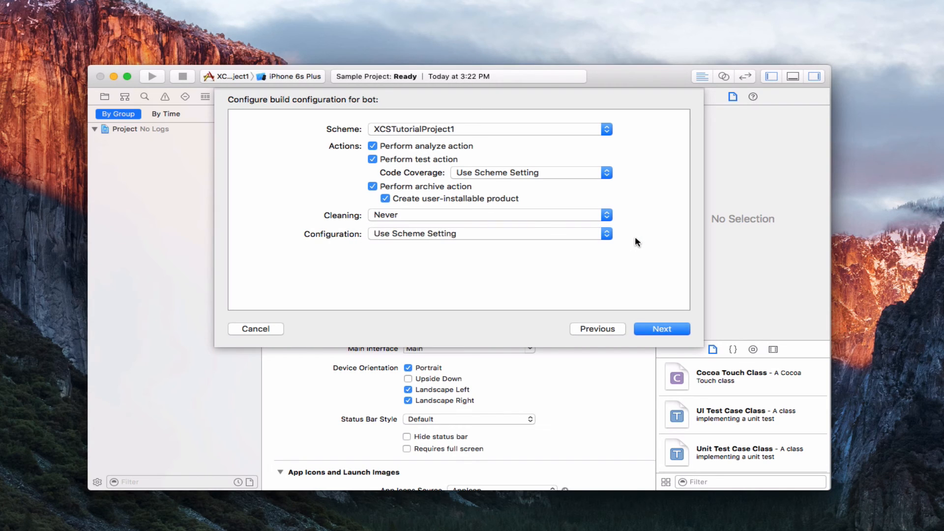
{"action": "left_click", "coordinate": [654, 330]}
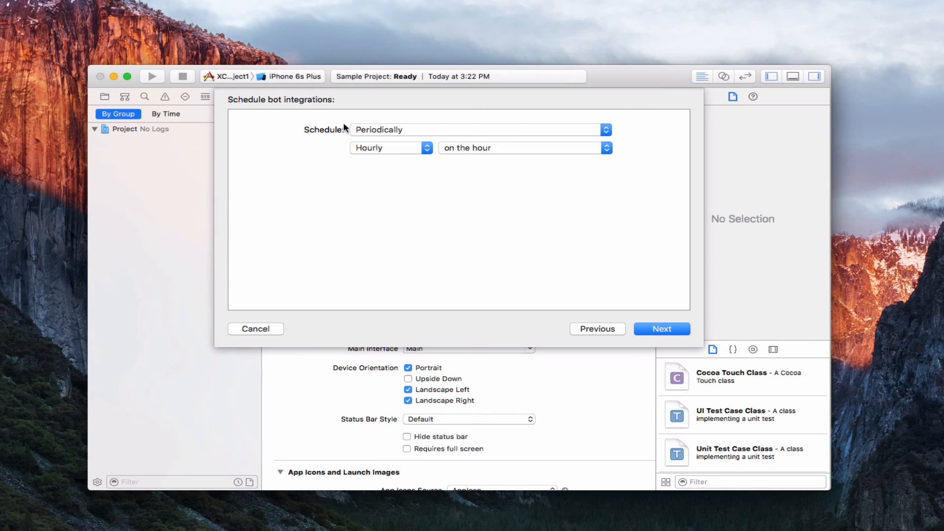
Step: Review the integration schedule options and accept Periodically, Hourly, on the hour for the bot
{"action": "left_click", "coordinate": [606, 130]}
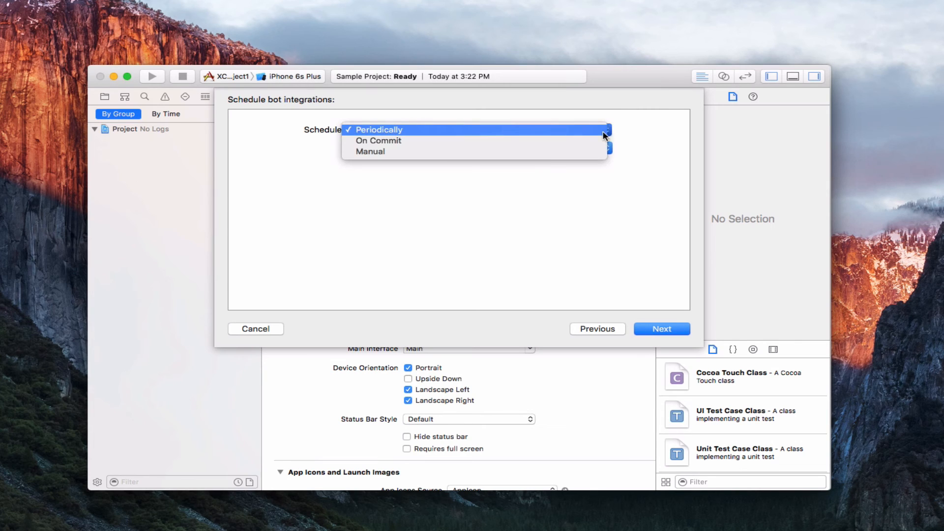
{"action": "left_click", "coordinate": [633, 174]}
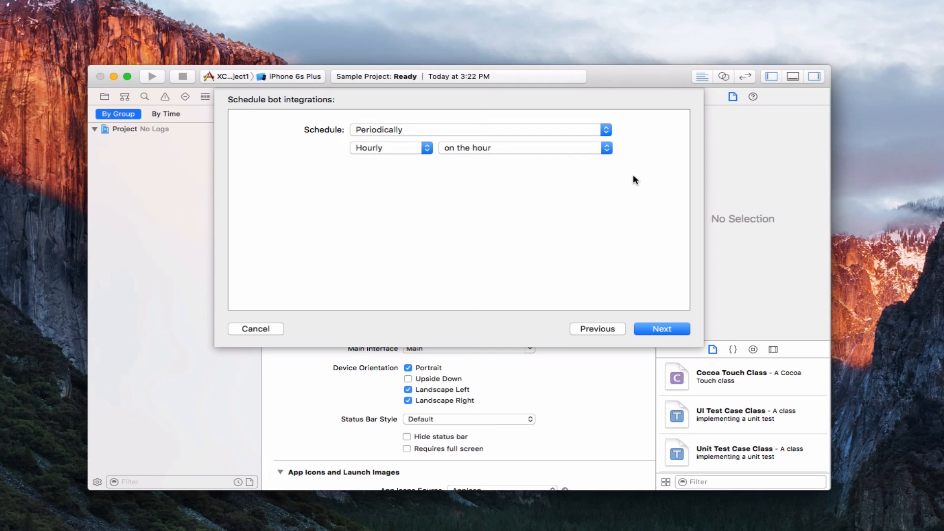
{"action": "left_click", "coordinate": [427, 148]}
{"action": "left_click", "coordinate": [491, 187]}
{"action": "left_click", "coordinate": [608, 148]}
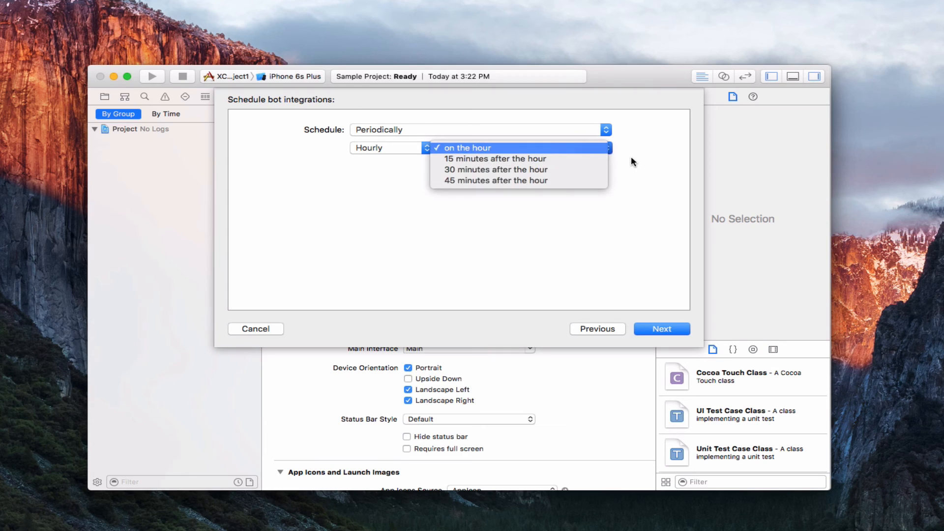
{"action": "left_click", "coordinate": [631, 157]}
{"action": "left_click", "coordinate": [661, 329]}
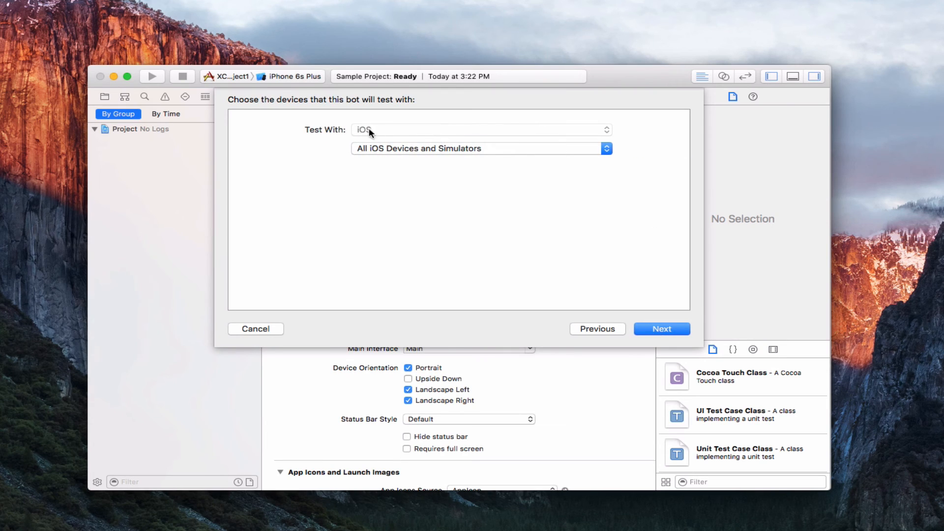
Step: Set the bot to test on Specific iOS Devices with the iPhone 6 Plus (9.3) simulator, and continue past the environment variables with a blank entry
{"action": "left_click", "coordinate": [606, 148]}
{"action": "left_click", "coordinate": [600, 158]}
{"action": "left_click", "coordinate": [606, 150]}
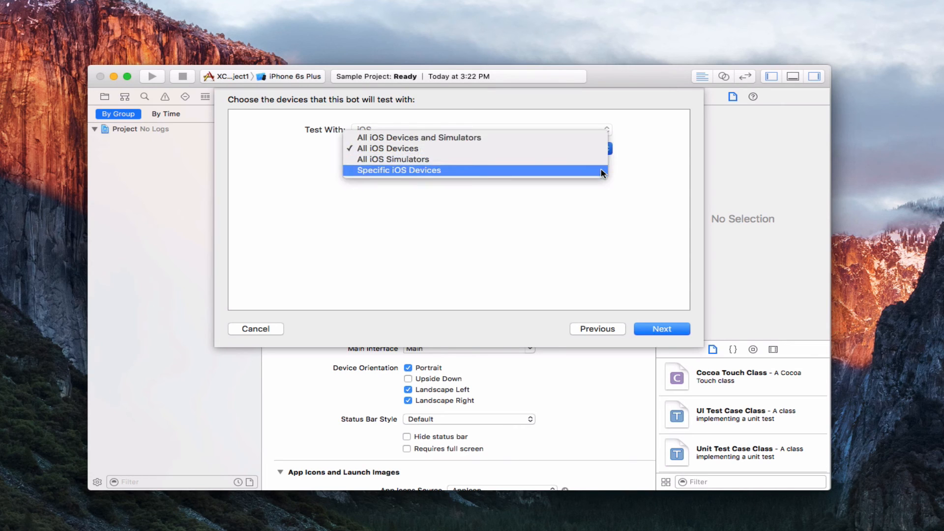
{"action": "left_click", "coordinate": [602, 171]}
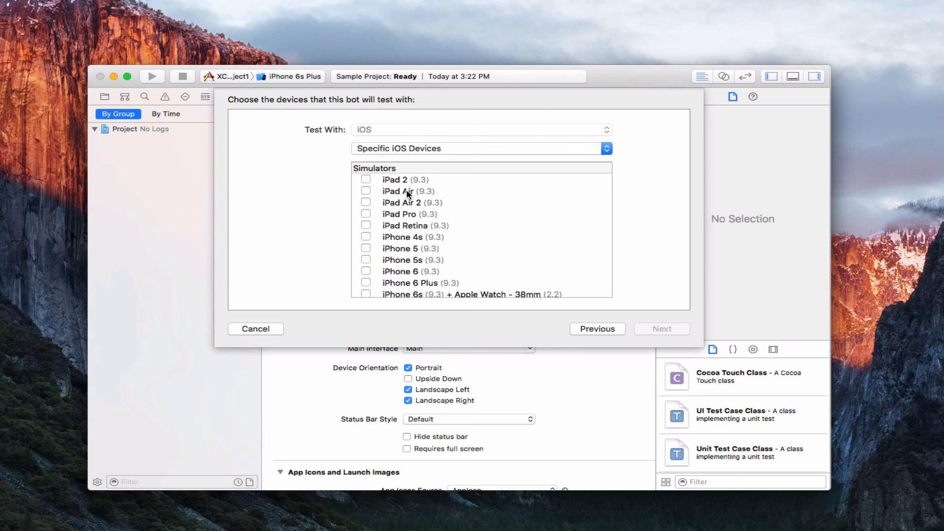
{"action": "scroll", "coordinate": [406, 192], "scroll_direction": "down", "scroll_amount": 2}
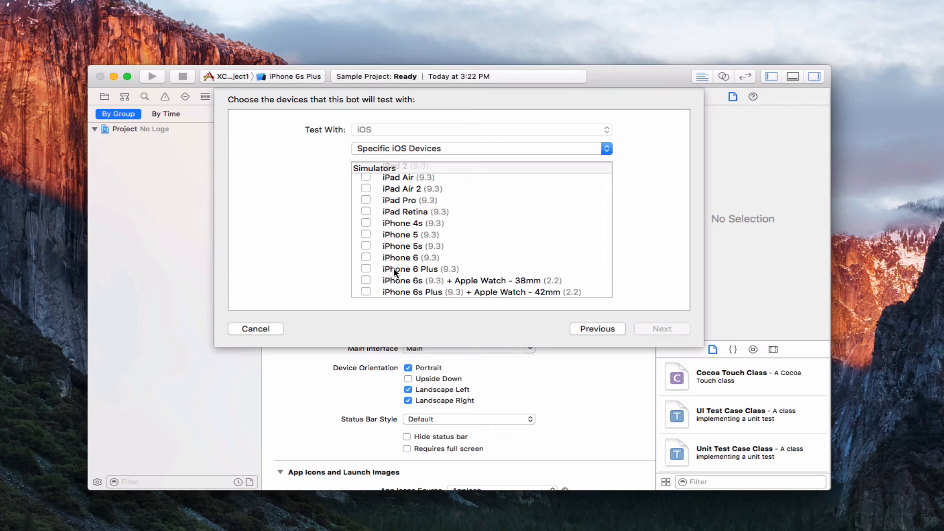
{"action": "left_click", "coordinate": [367, 269]}
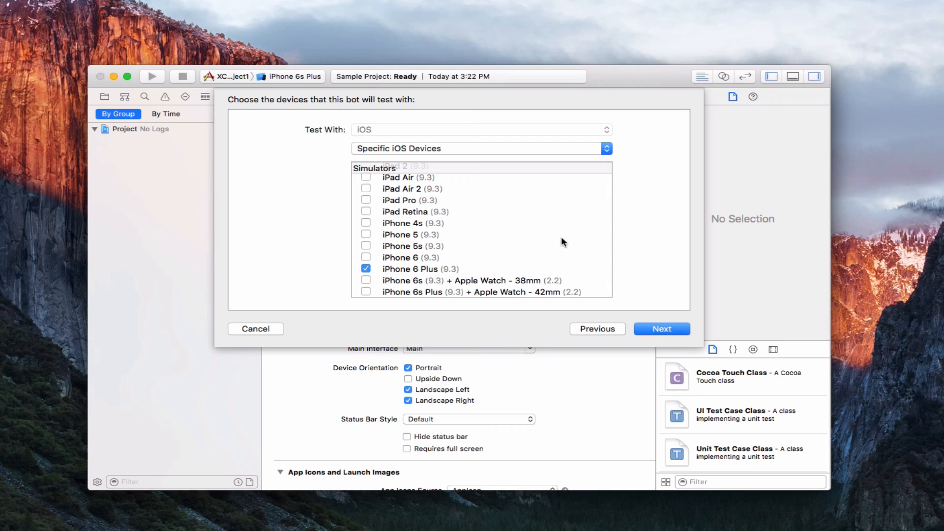
{"action": "left_click", "coordinate": [663, 329]}
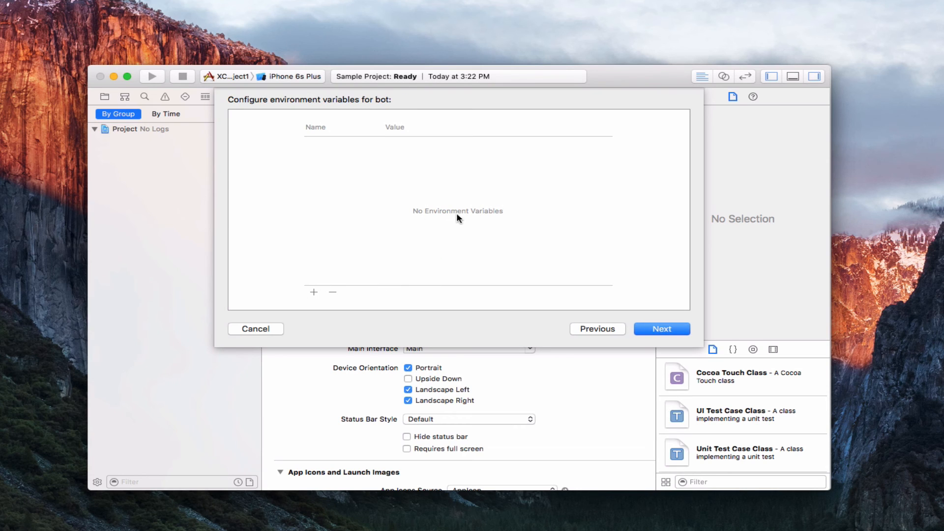
{"action": "left_click", "coordinate": [313, 291]}
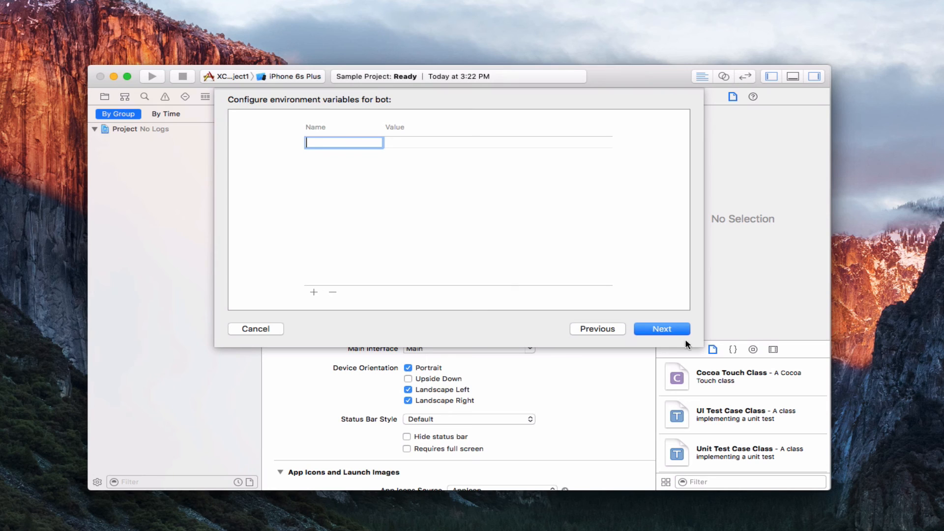
{"action": "left_click", "coordinate": [662, 328]}
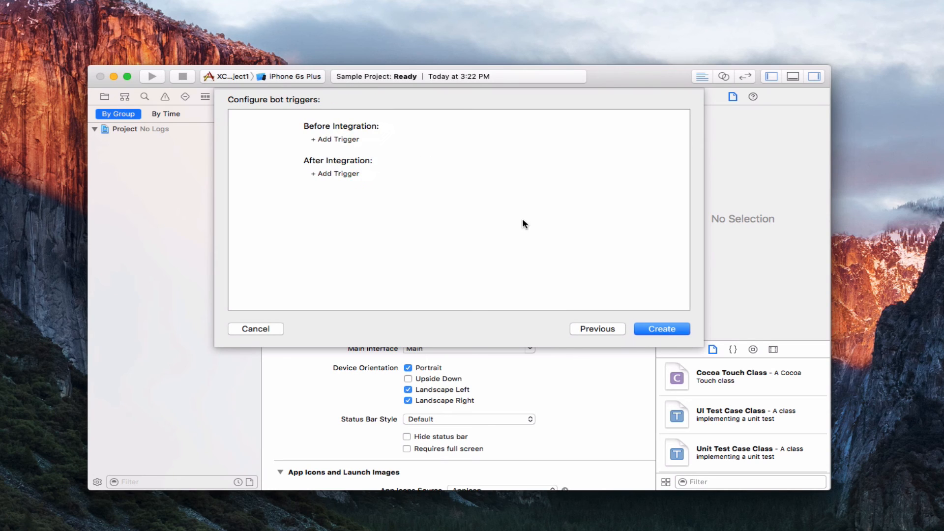
Step: Review the trigger options for before and after integration, and create the bot without any triggers
{"action": "left_click", "coordinate": [332, 141]}
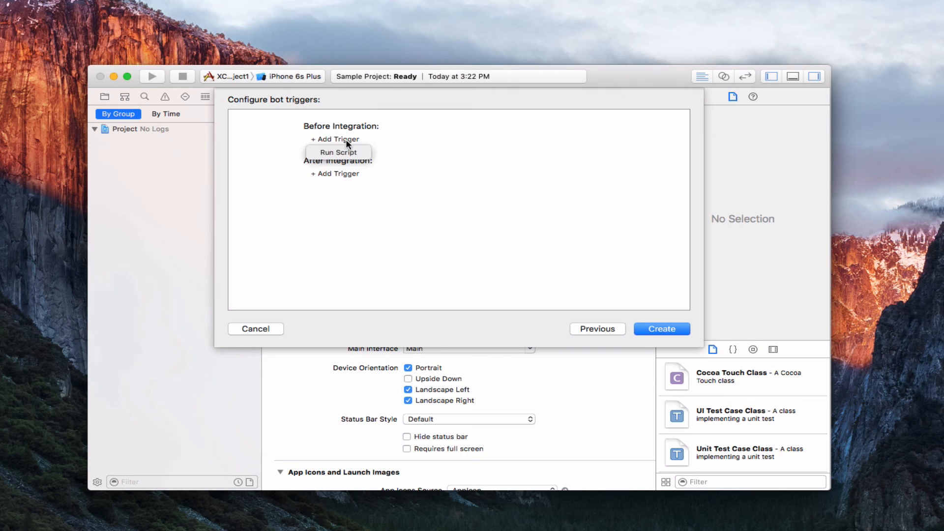
{"action": "left_click", "coordinate": [414, 163]}
{"action": "left_click", "coordinate": [339, 174]}
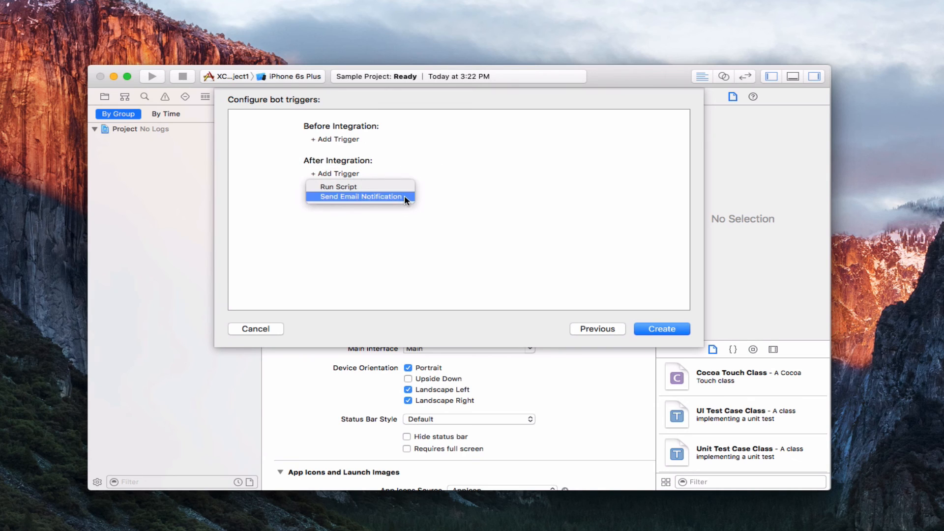
{"action": "left_click", "coordinate": [487, 207]}
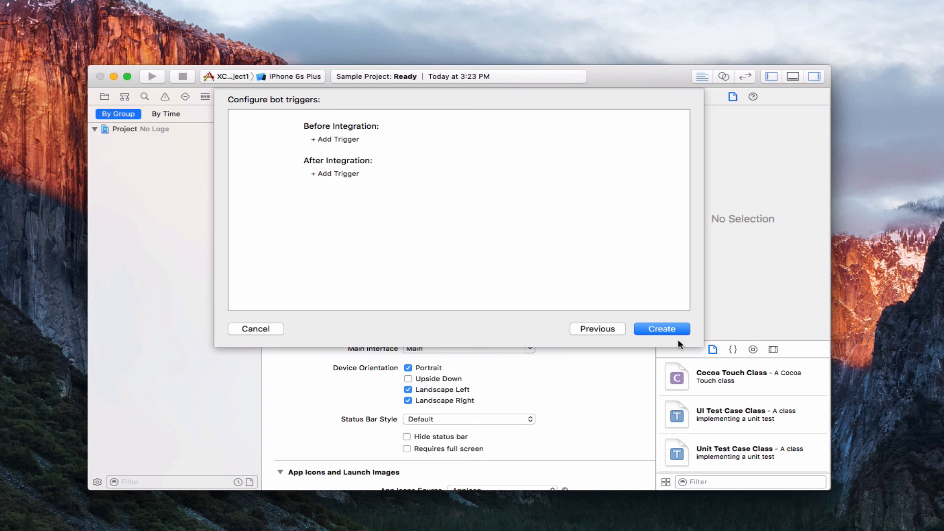
{"action": "left_click", "coordinate": [662, 330]}
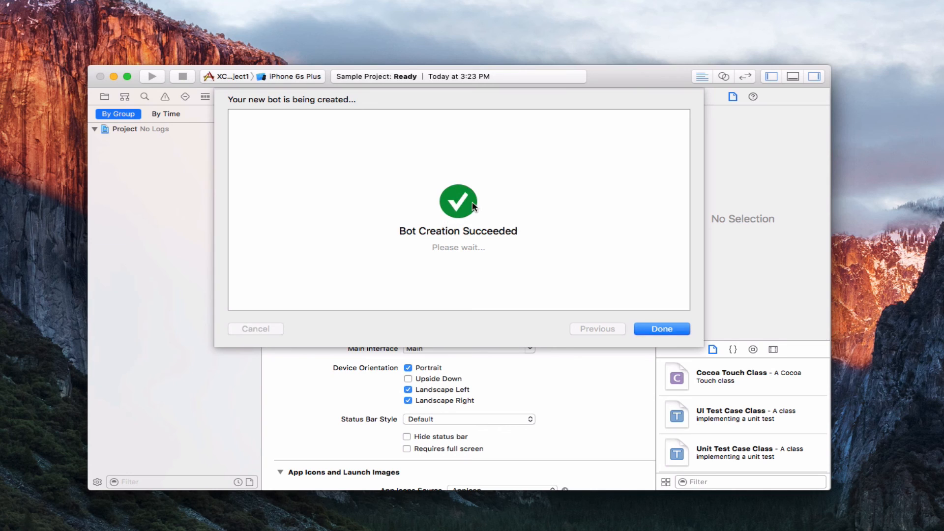
{"action": "left_click", "coordinate": [662, 331]}
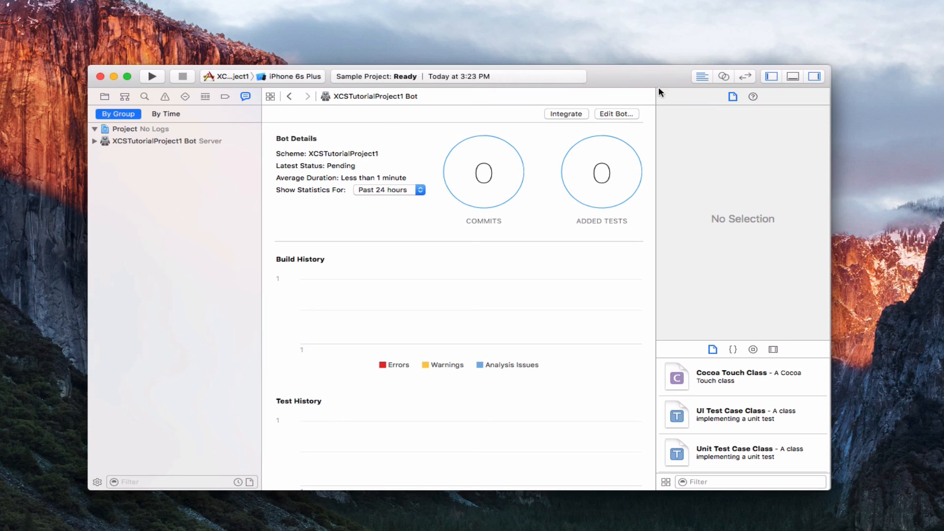
Step: Start an integration of XCSTutorialProject1 Bot and review its build, test and code coverage history, minimizing Xcode to return to the Server app
{"action": "left_click", "coordinate": [565, 114]}
{"action": "scroll", "coordinate": [516, 304], "scroll_direction": "down", "scroll_amount": 5}
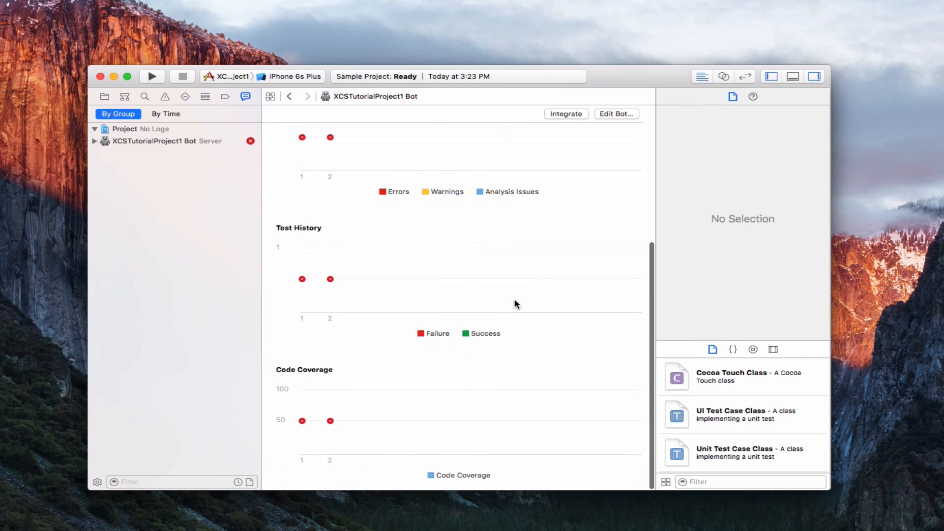
{"action": "scroll", "coordinate": [517, 304], "scroll_direction": "up", "scroll_amount": 4}
{"action": "scroll", "coordinate": [516, 304], "scroll_direction": "up", "scroll_amount": 1}
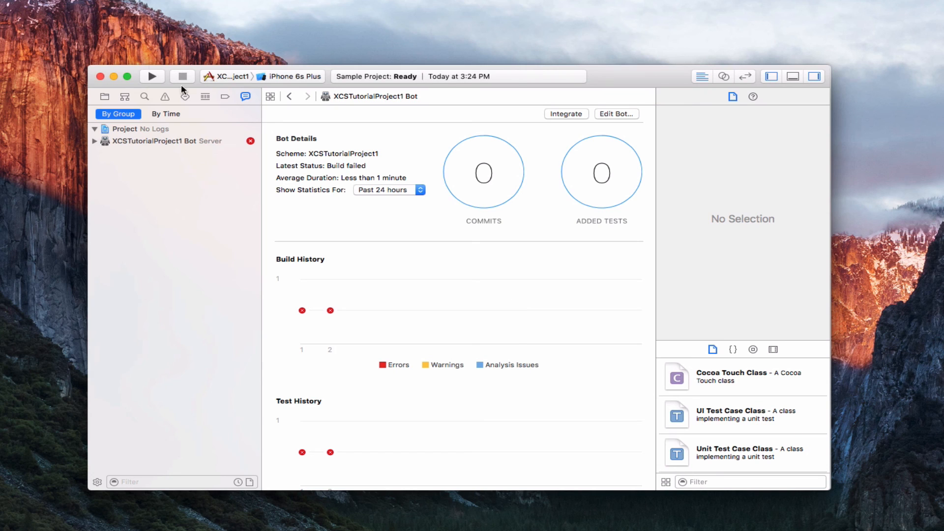
{"action": "left_click", "coordinate": [113, 78]}
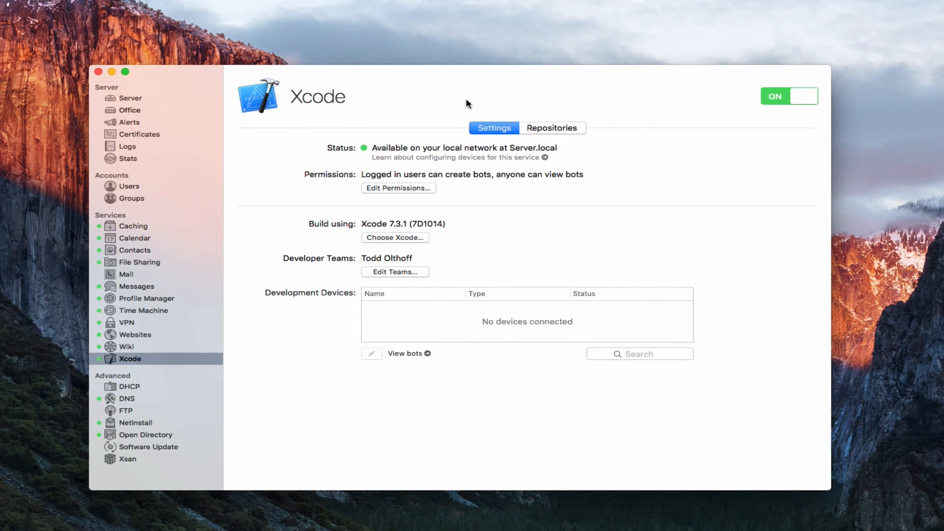